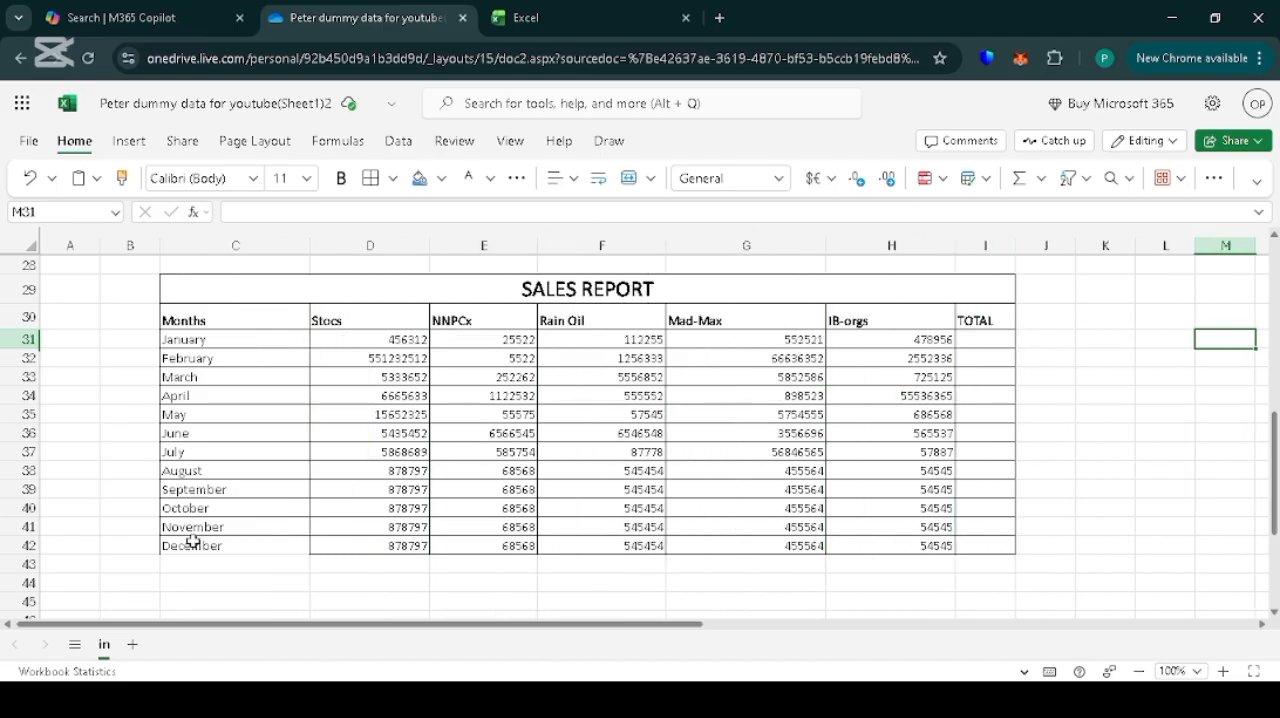
Add a bordered row 43 beneath December in the sales table and label it TOTAL in column C.
mouse_move(235, 564)
mouse_down()
mouse_move(985, 564)
mouse_move(32, 581)
mouse_move(32, 596)
mouse_up()
click(370, 178)
click(235, 564)
text(TOTAL)
click(403, 571)
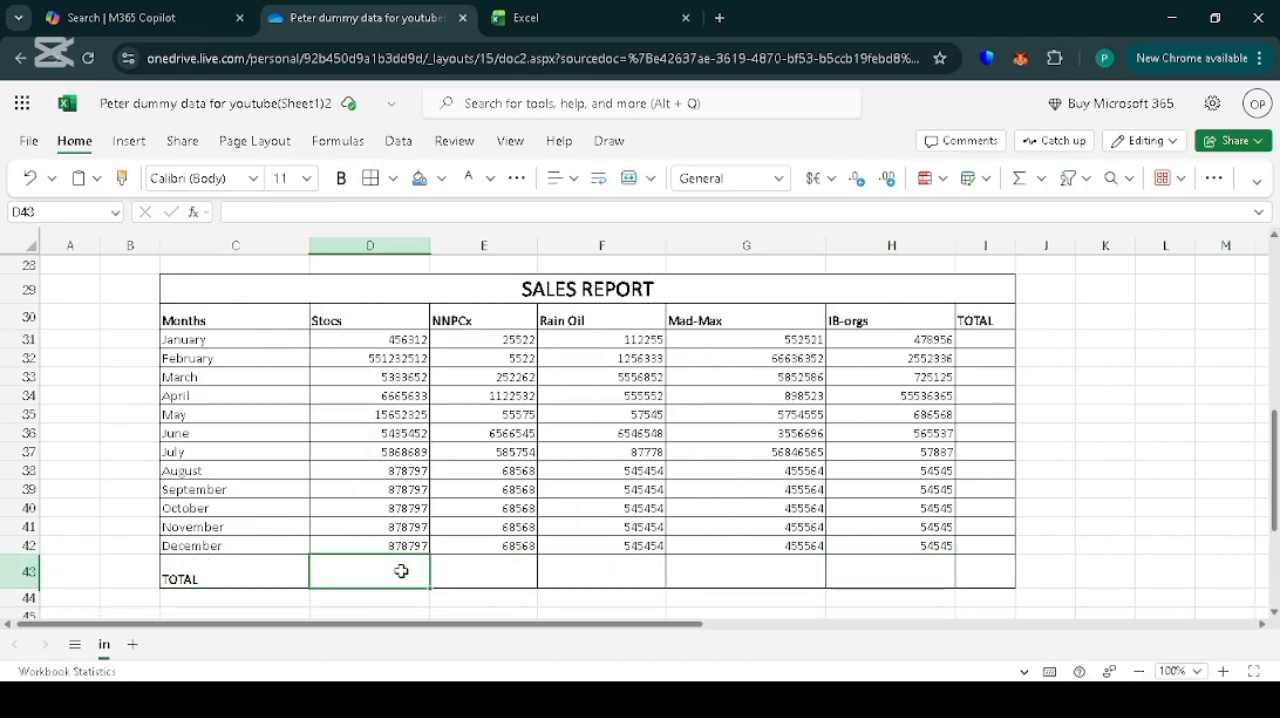
Sum rows 31 to 42 of each company column in the TOTAL row, using =SUM(F31:F42) for Rain Oil.
click(338, 141)
drag(370, 340, 370, 546)
click(150, 178)
drag(484, 340, 484, 546)
click(150, 178)
double_click(424, 575)
click(601, 571)
text(=SUM(F31:F42))
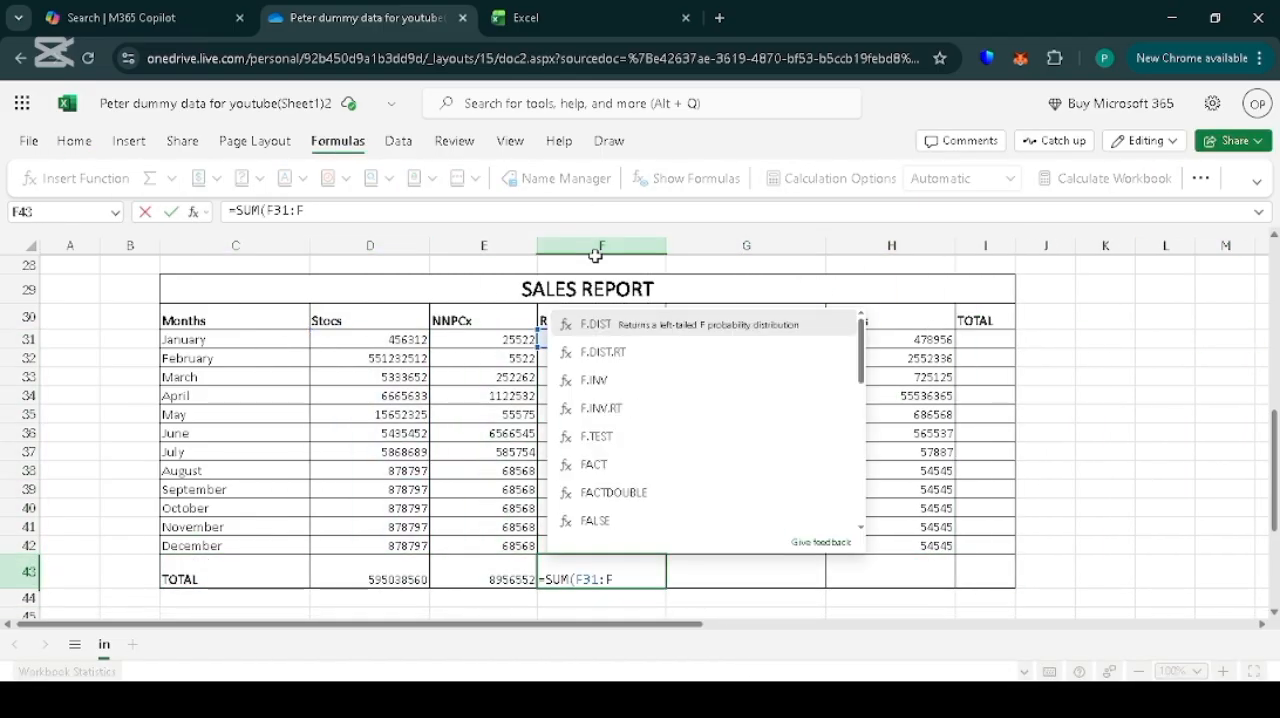
drag(892, 340, 892, 546)
click(148, 178)
Total each month's sales across columns D to H in the TOTAL column, from January down to December.
drag(370, 340, 892, 340)
click(148, 178)
drag(1048, 348, 1048, 548)
Fill the SALES REPORT title row and the bottom TOTAL row with the darker blue theme color.
click(536, 362)
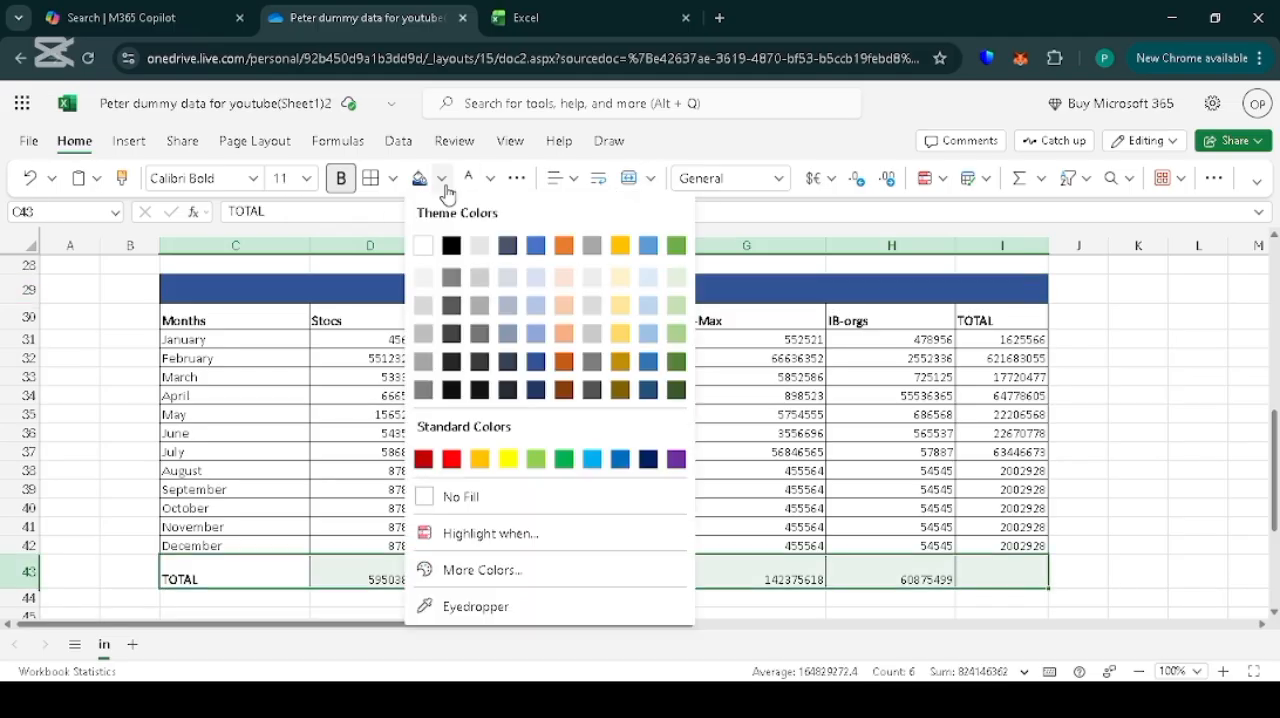
click(536, 362)
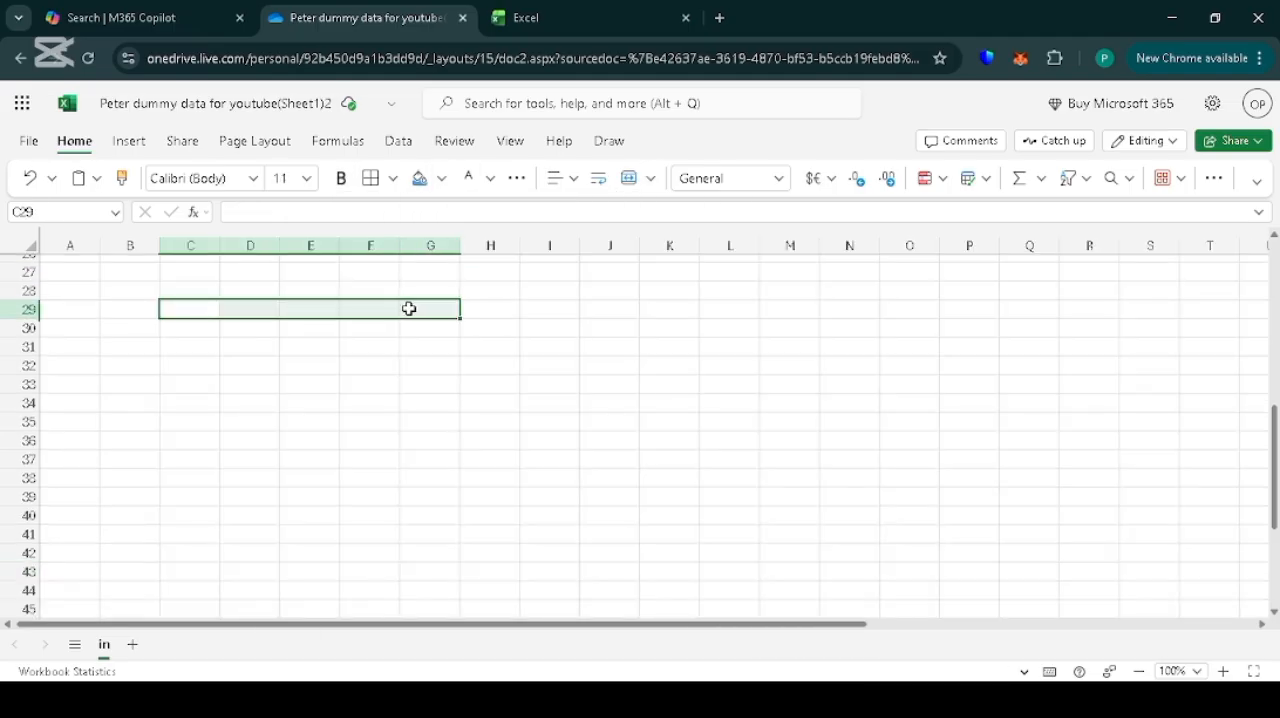
Apply all borders to the empty range C29:P41 to form the table grid.
drag(409, 306, 941, 528)
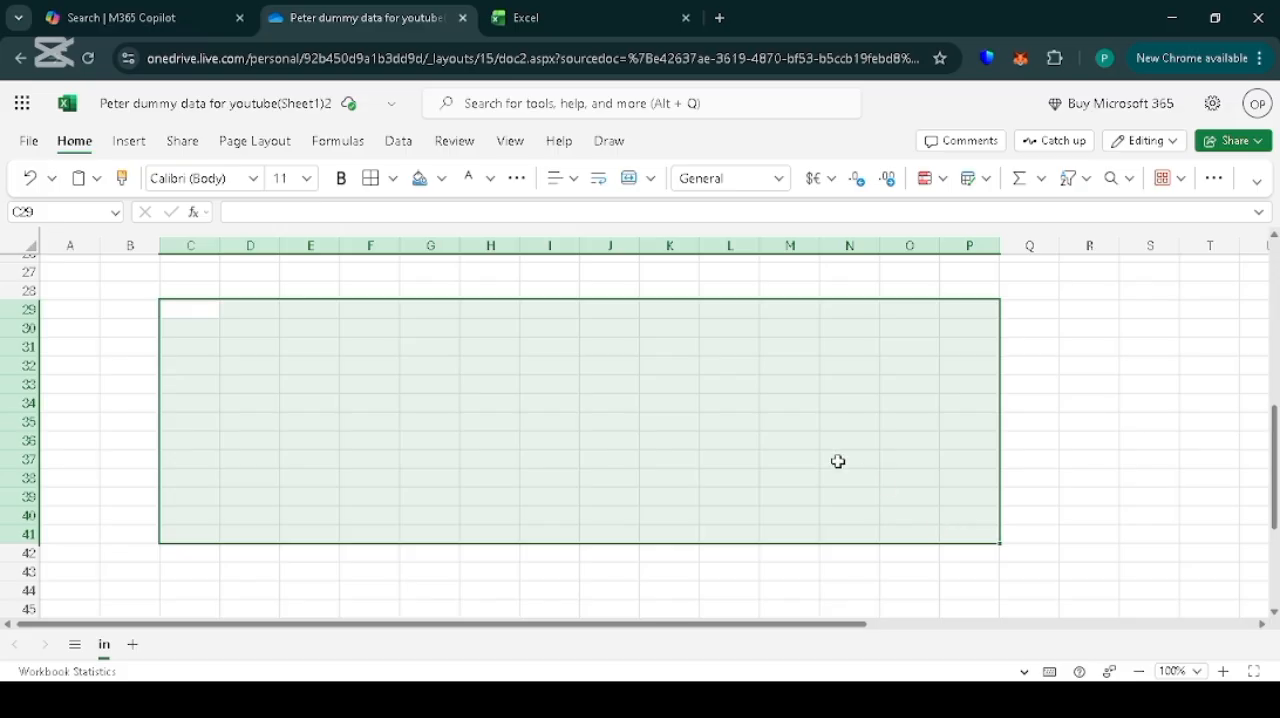
click(394, 181)
click(378, 259)
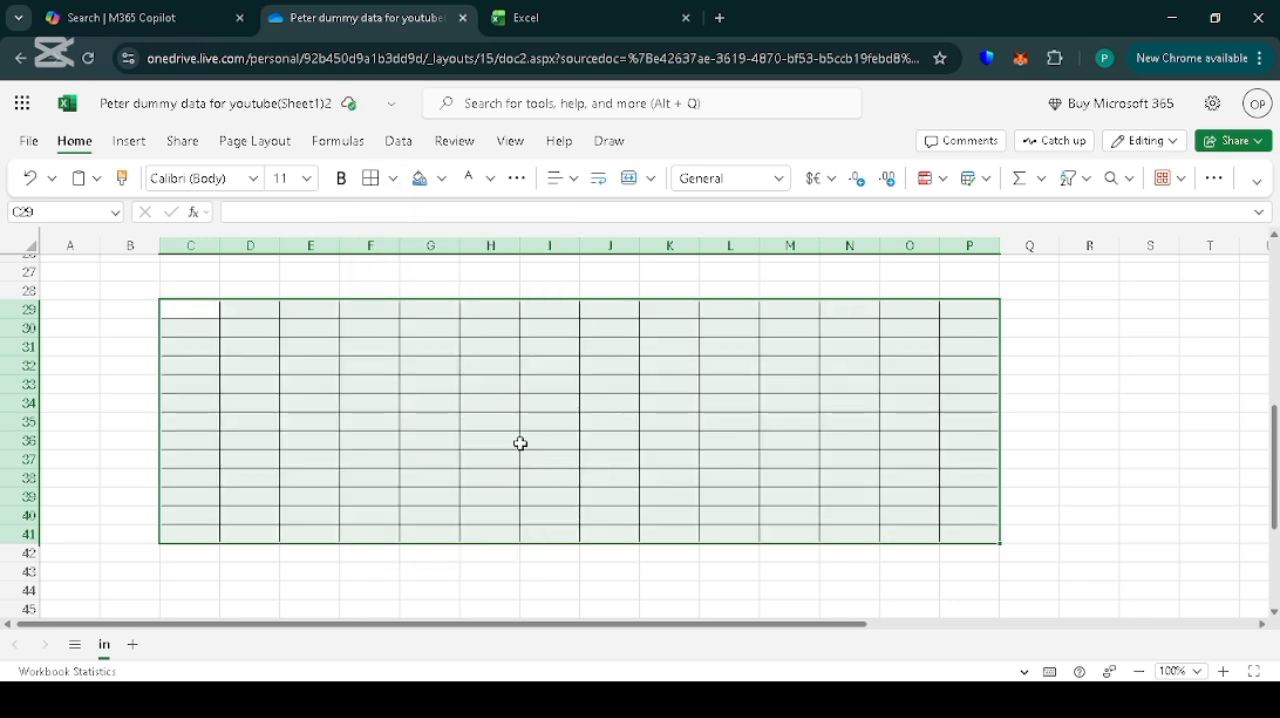
Enter the title SALES REPORT in C29 and merge and center it across C29:P29.
click(181, 310)
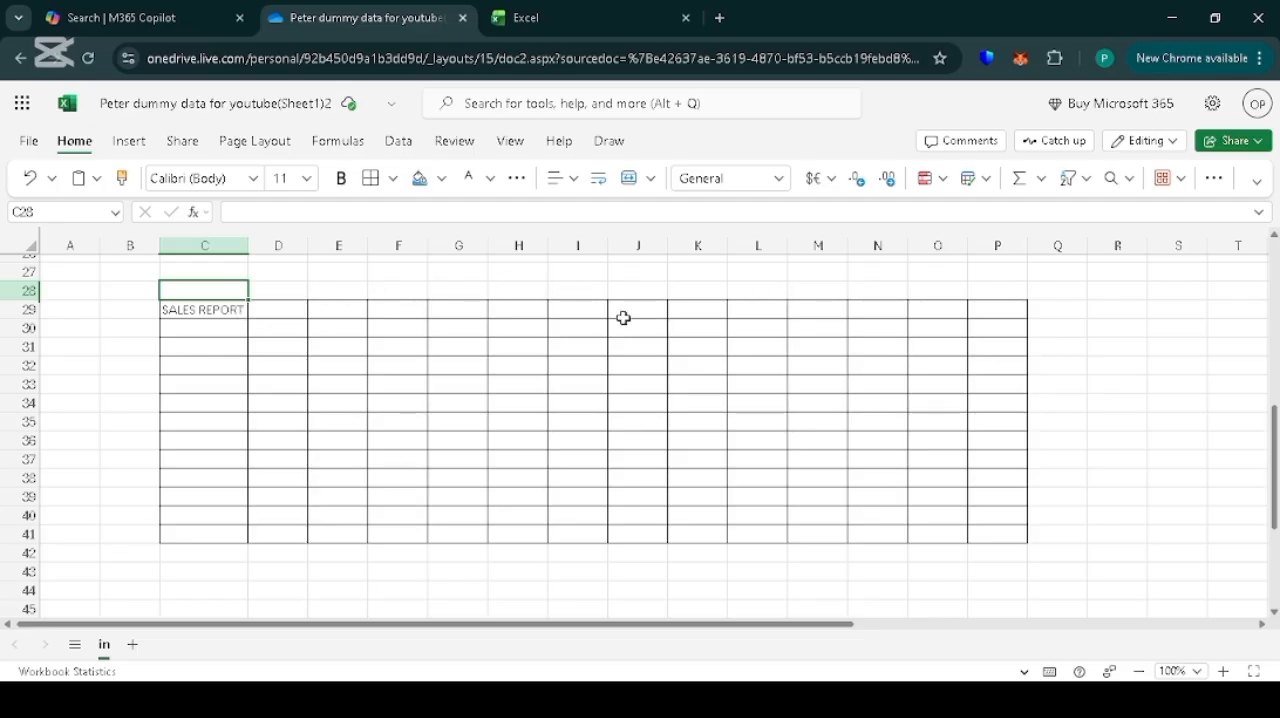
click(212, 310)
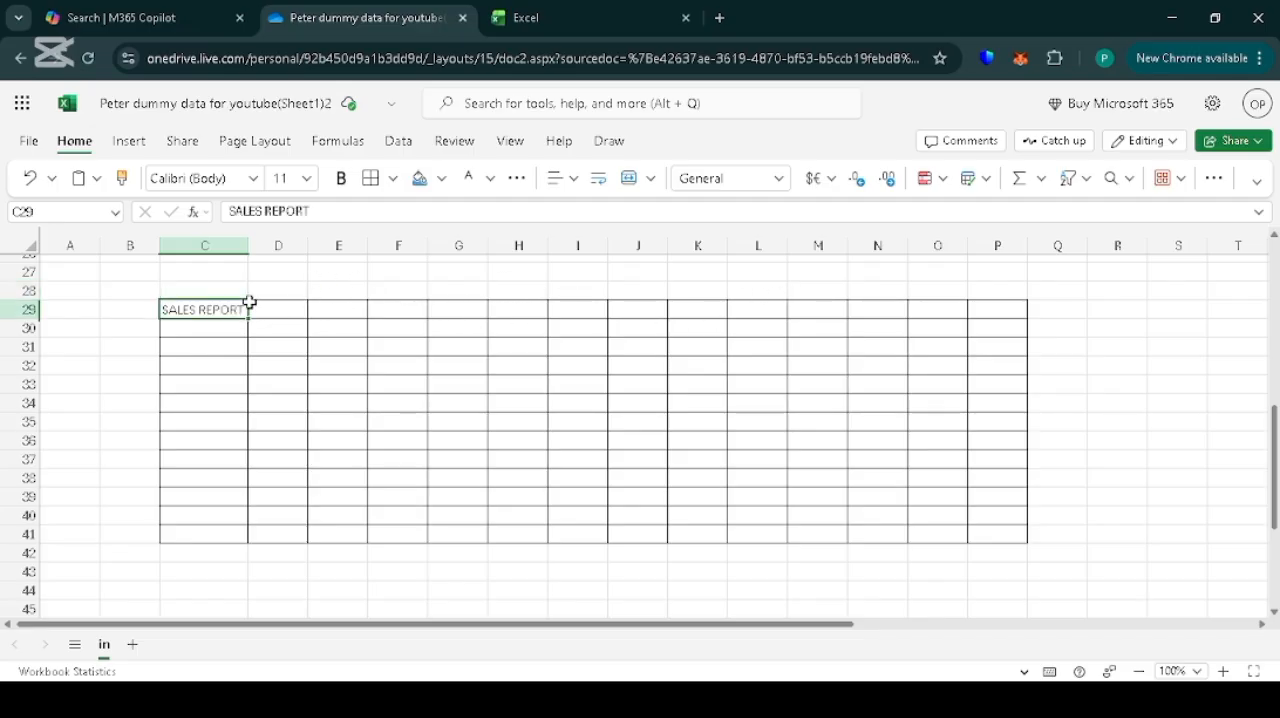
drag(221, 310, 990, 310)
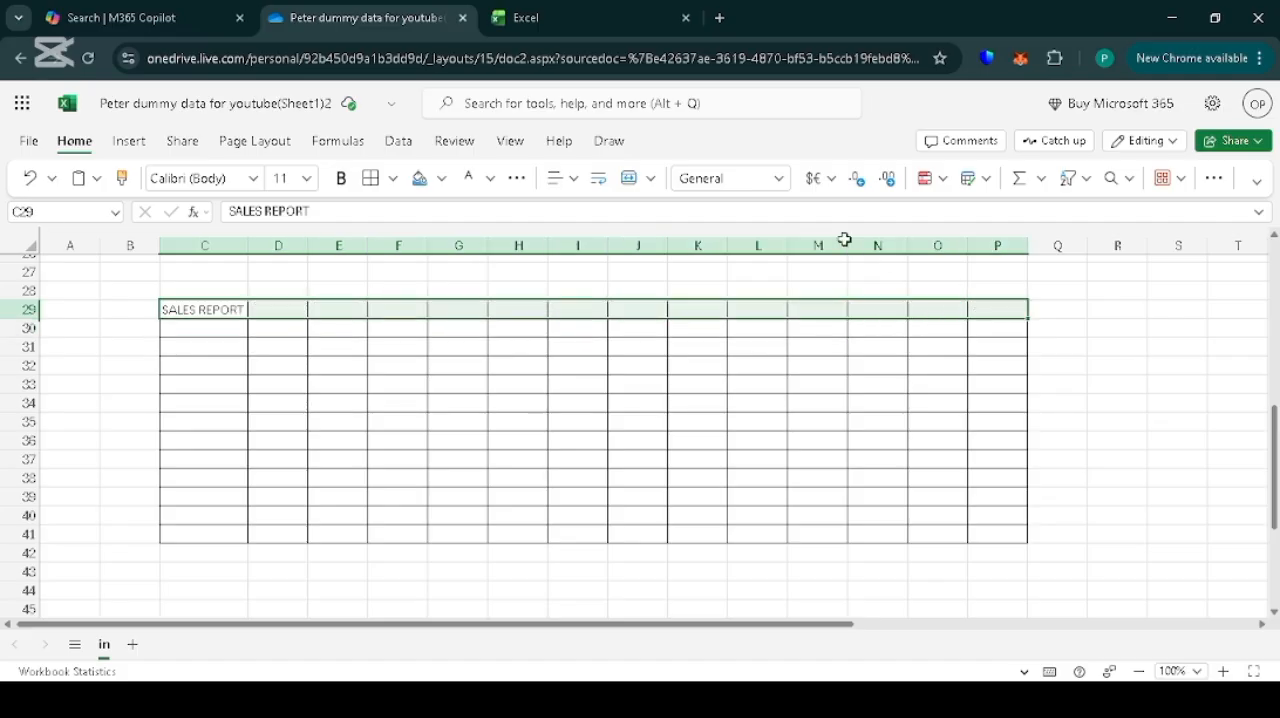
click(657, 178)
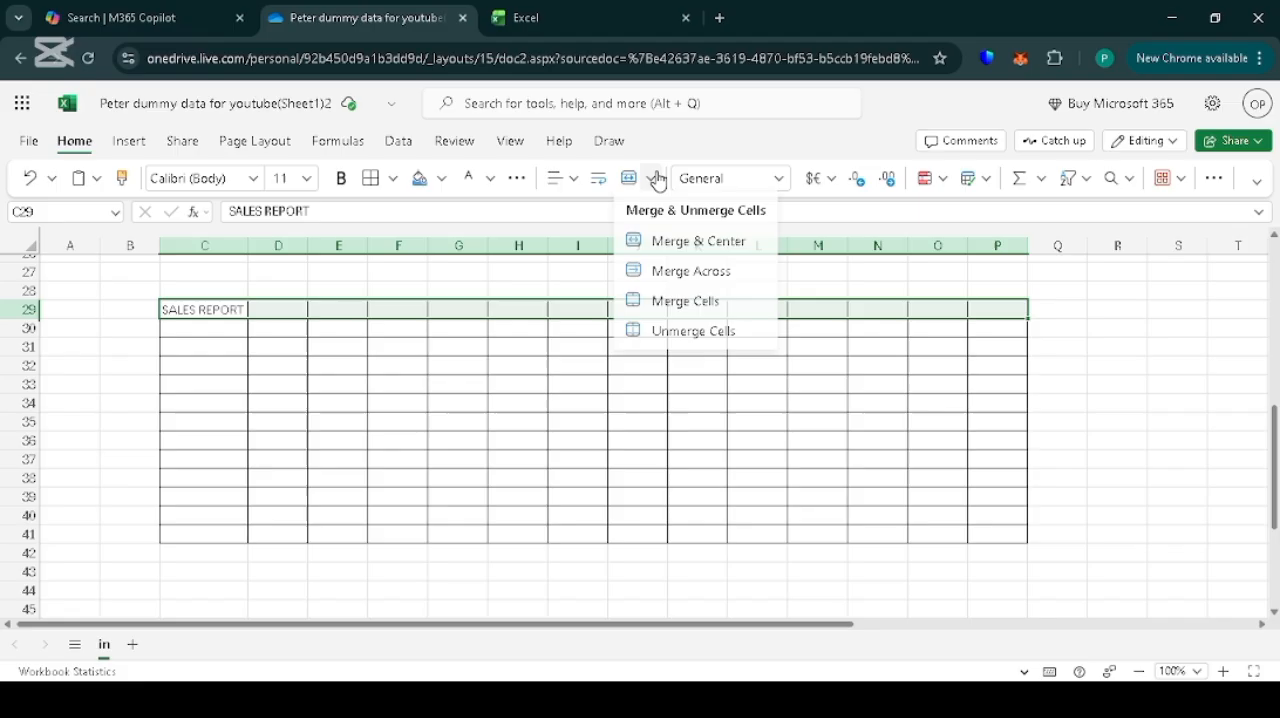
click(672, 245)
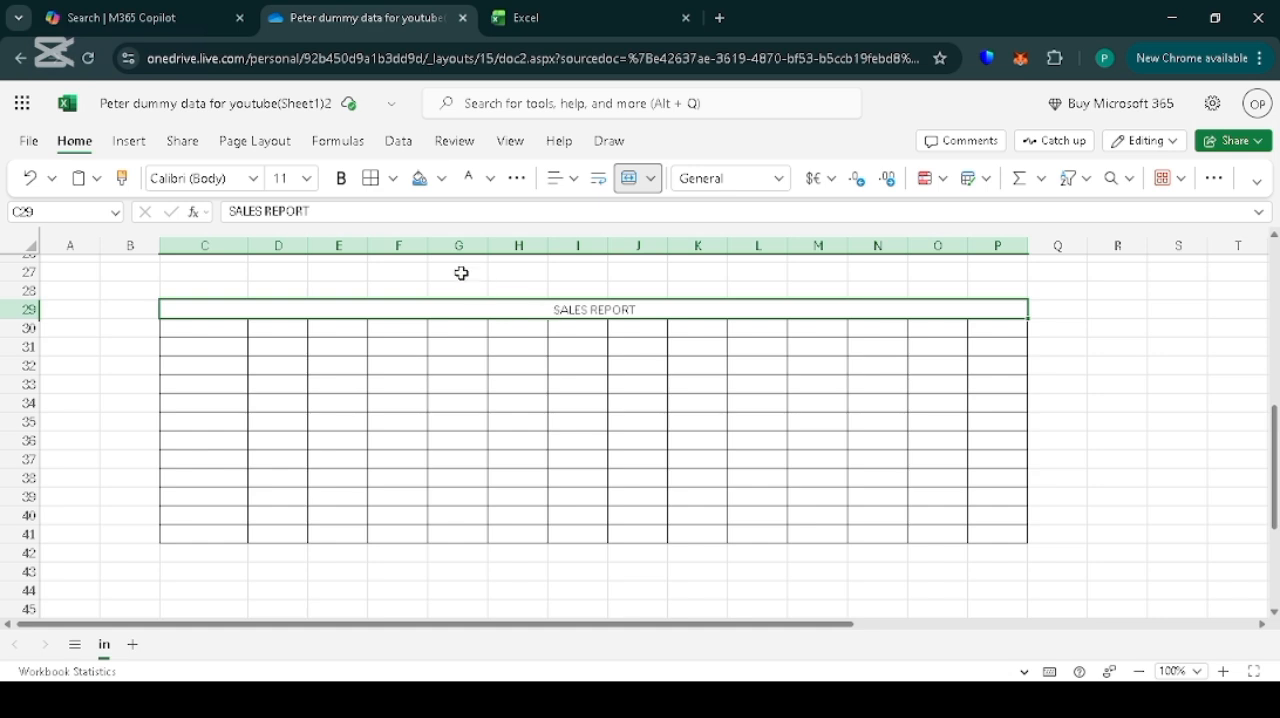
Set the SALES REPORT title to font size 18 and make it bold.
click(310, 184)
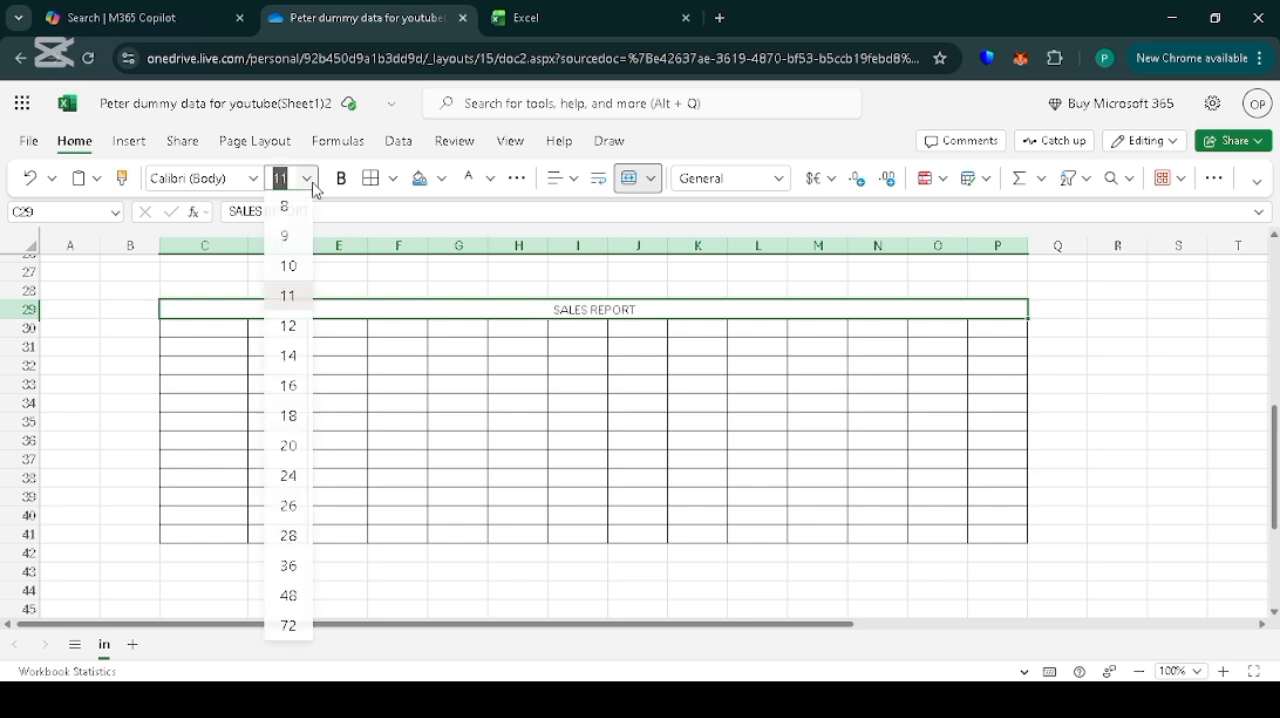
click(288, 417)
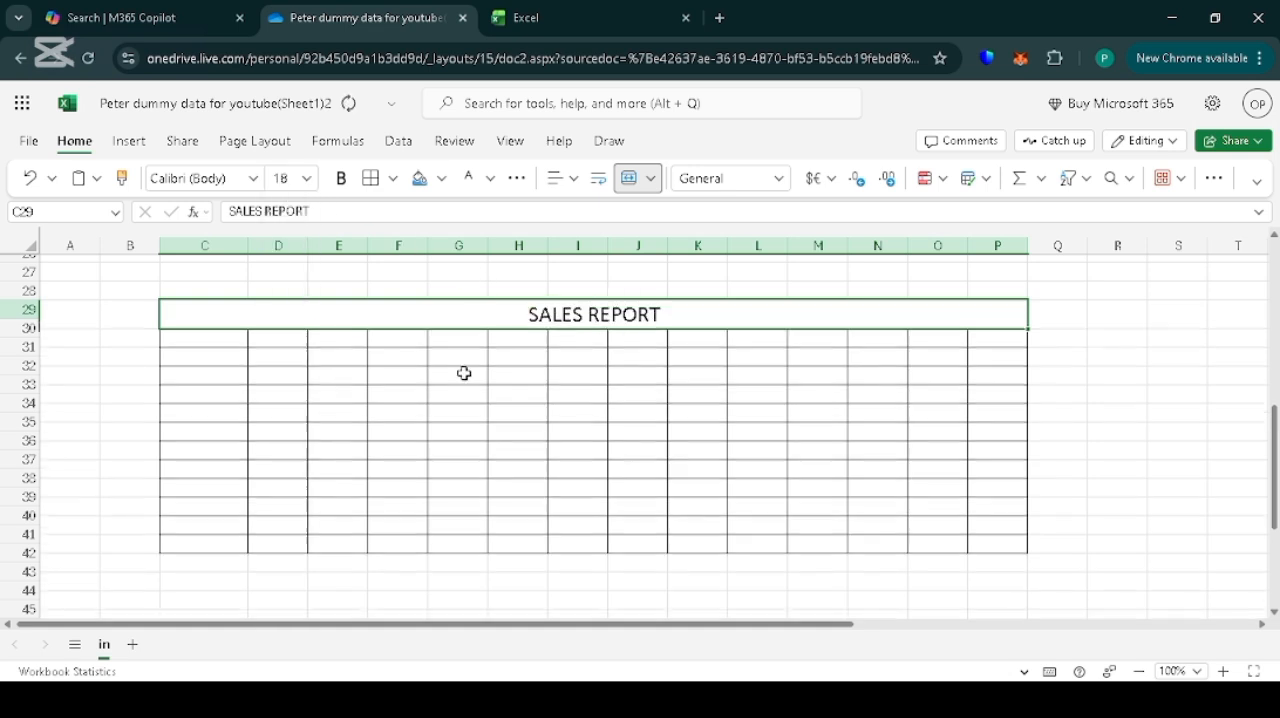
triple_click(541, 320)
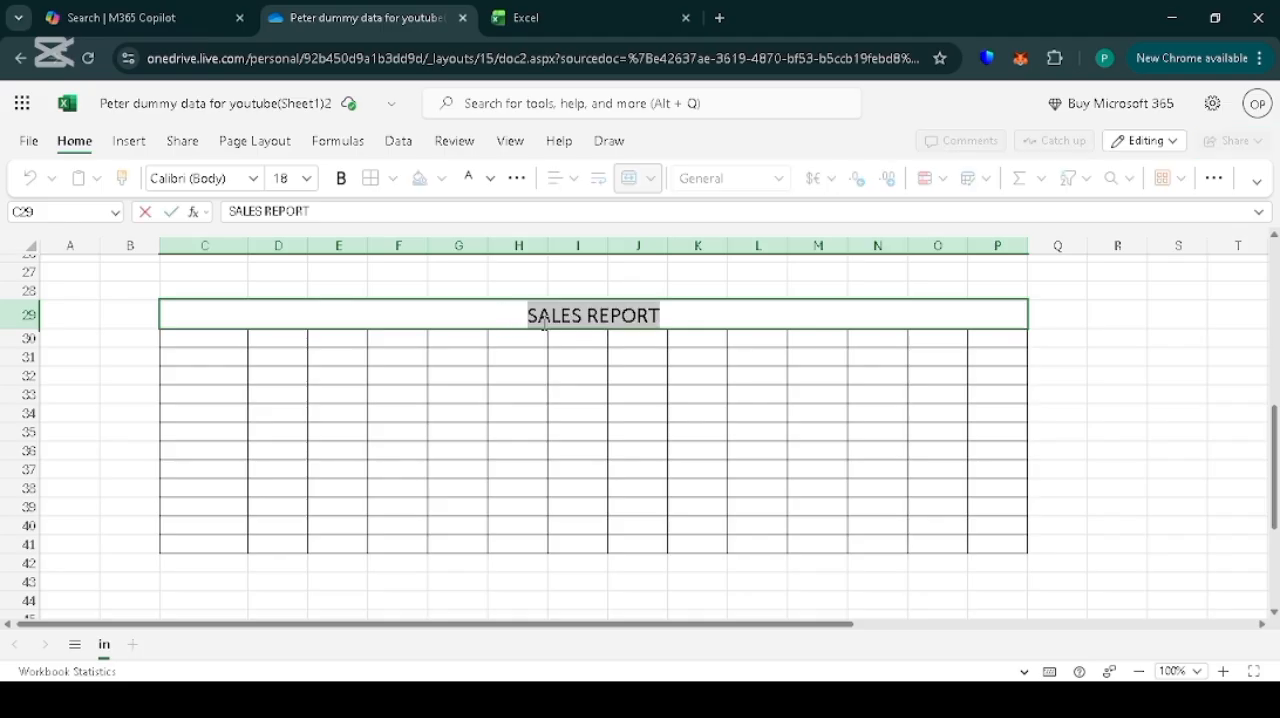
key(ctrl+b)
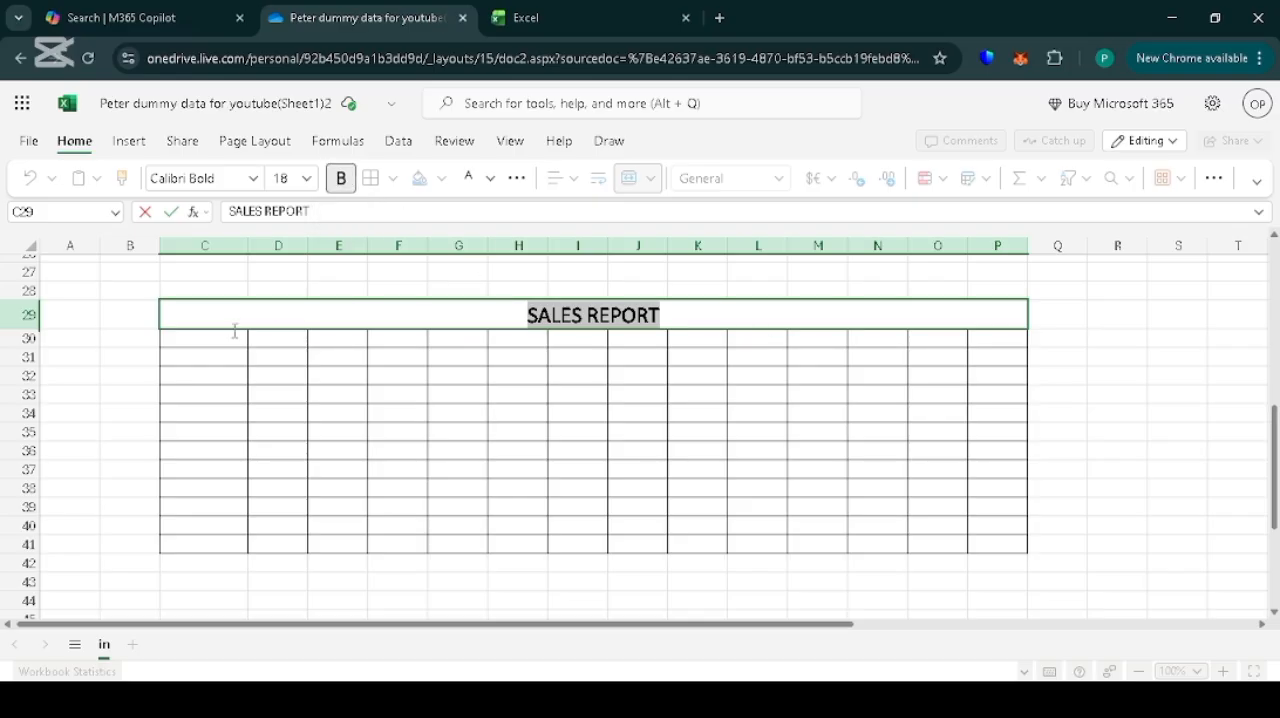
Enter the header Months in C30 and January in C31, and autofill the months down to November in C41.
click(185, 343)
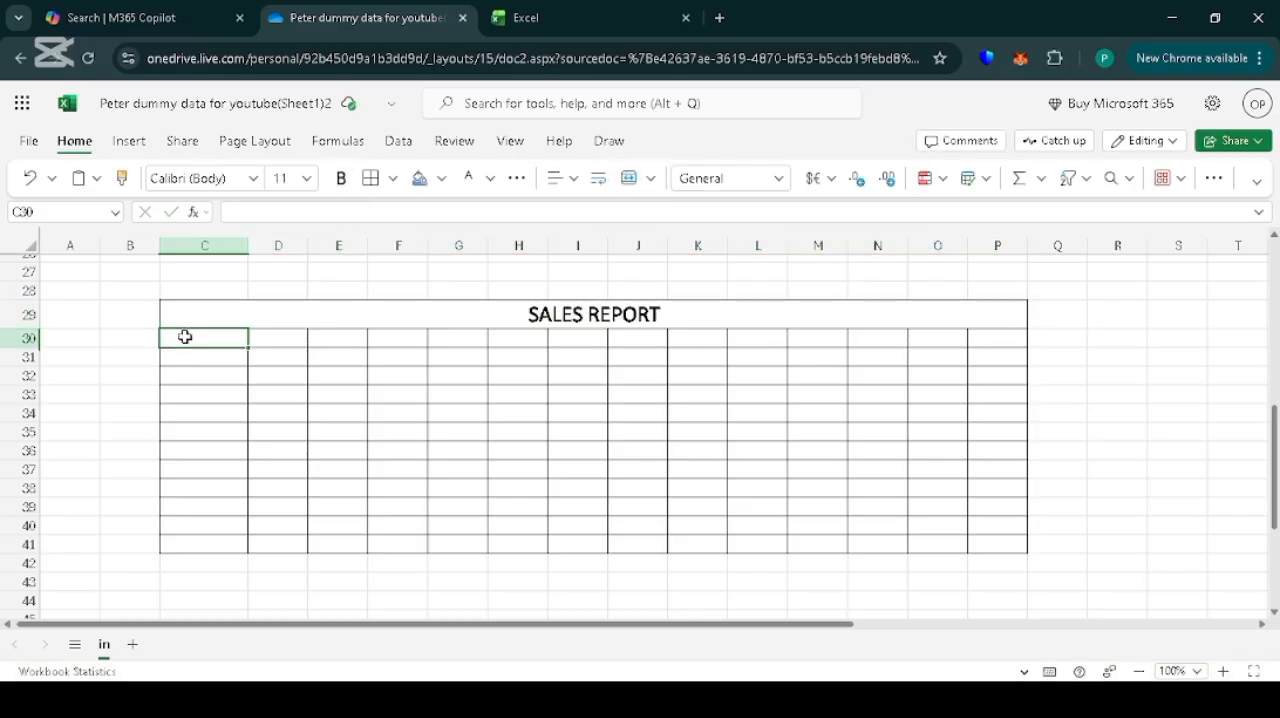
text(Months)
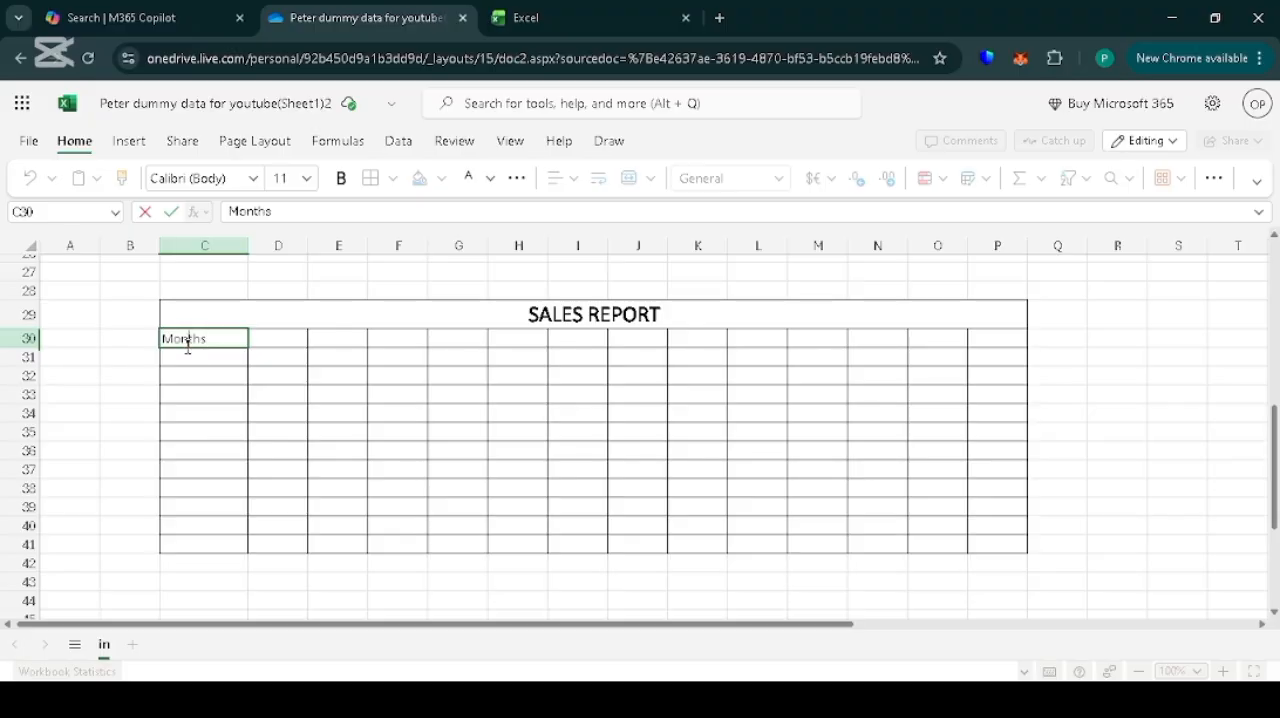
click(185, 354)
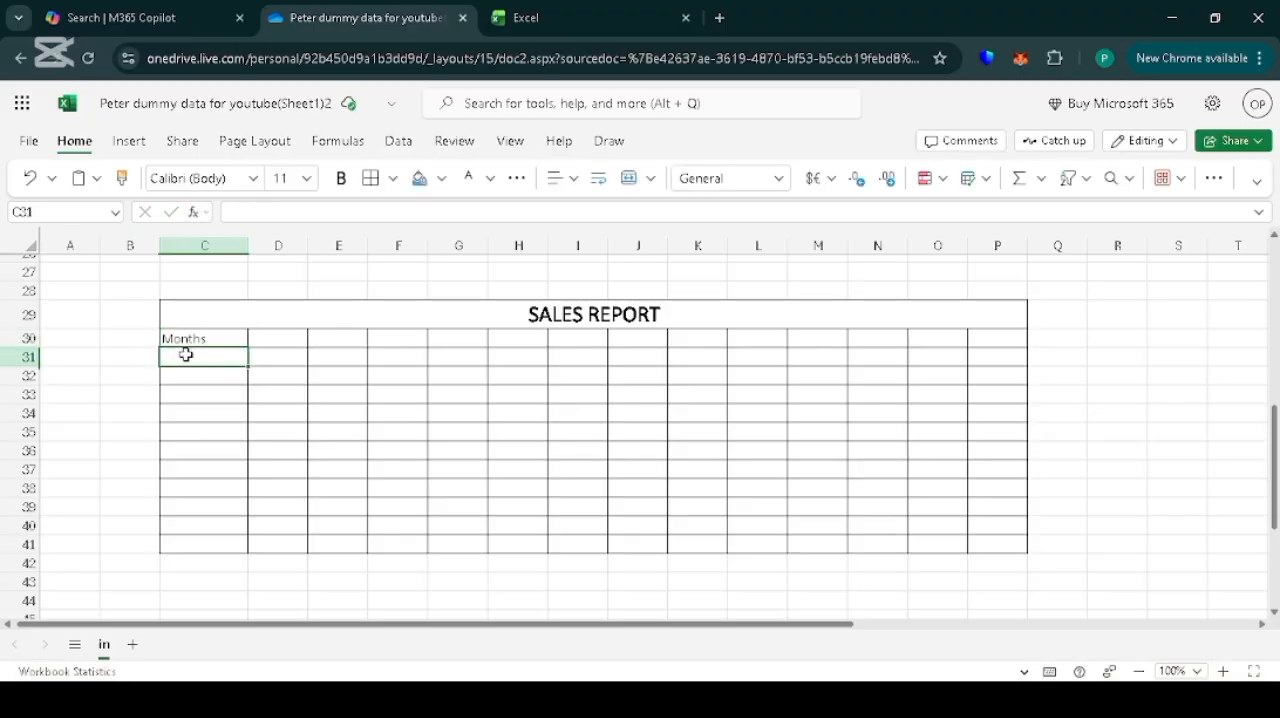
text(January)
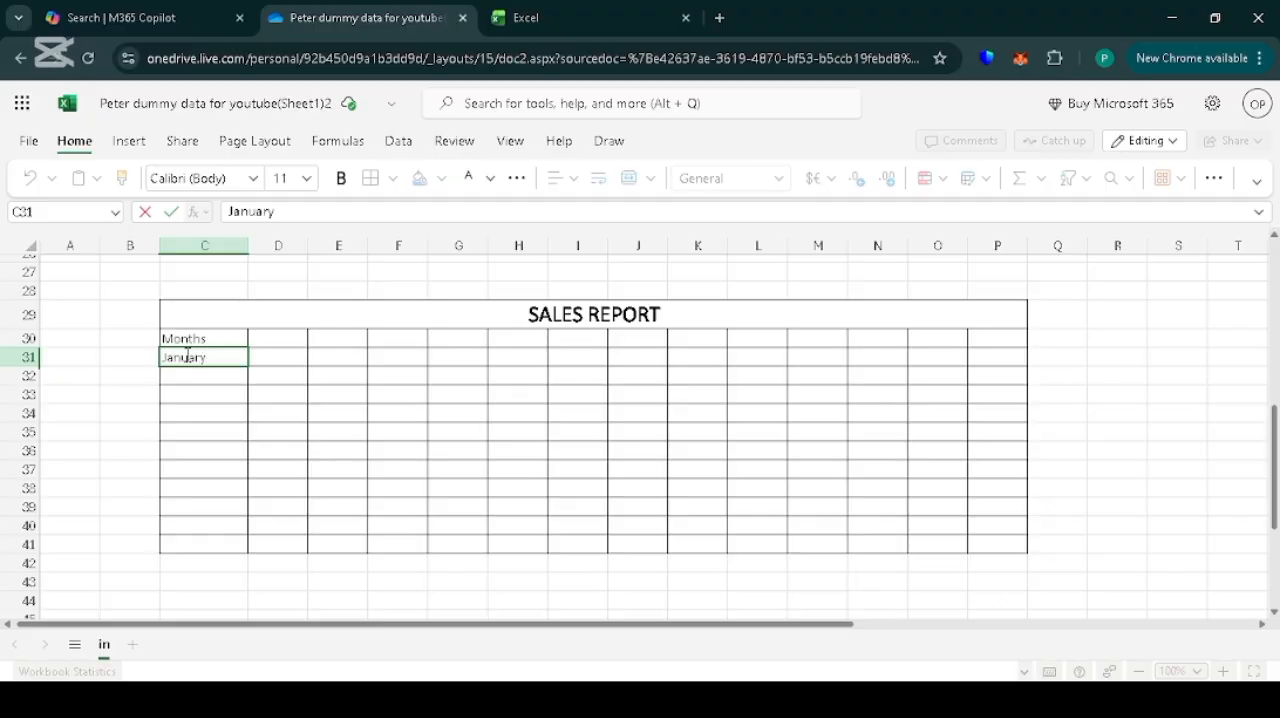
key(Return)
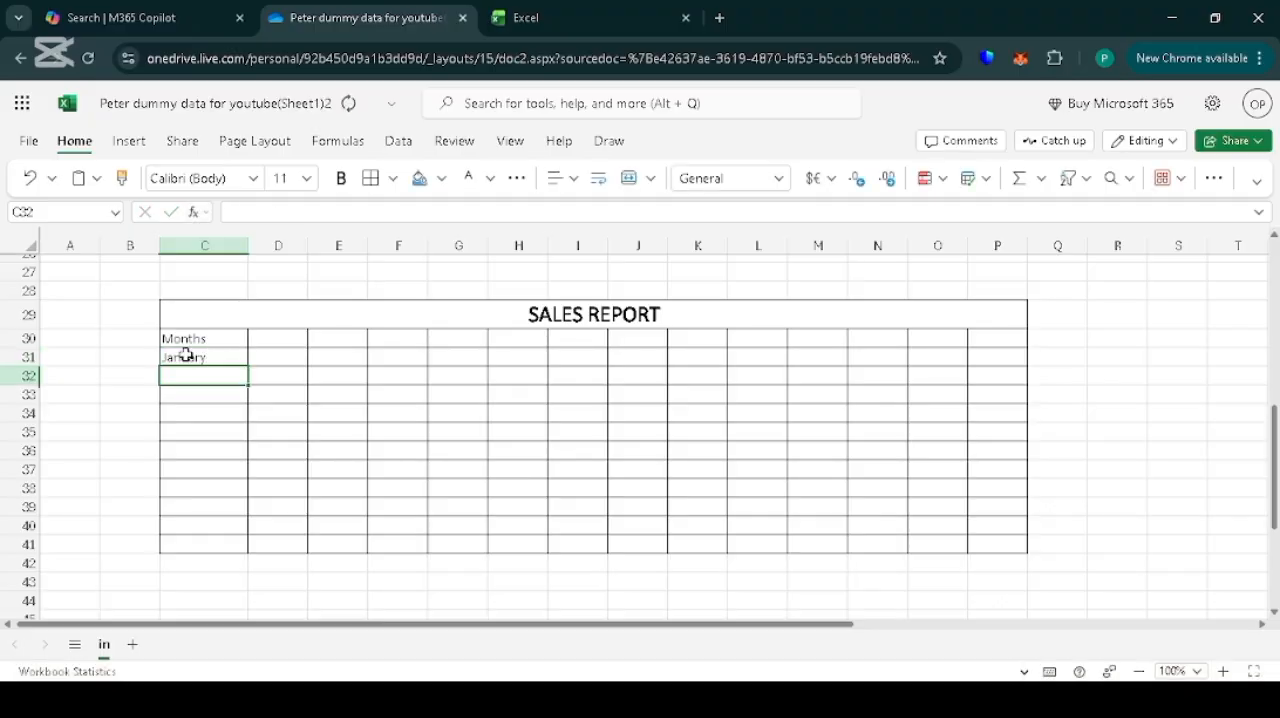
click(186, 359)
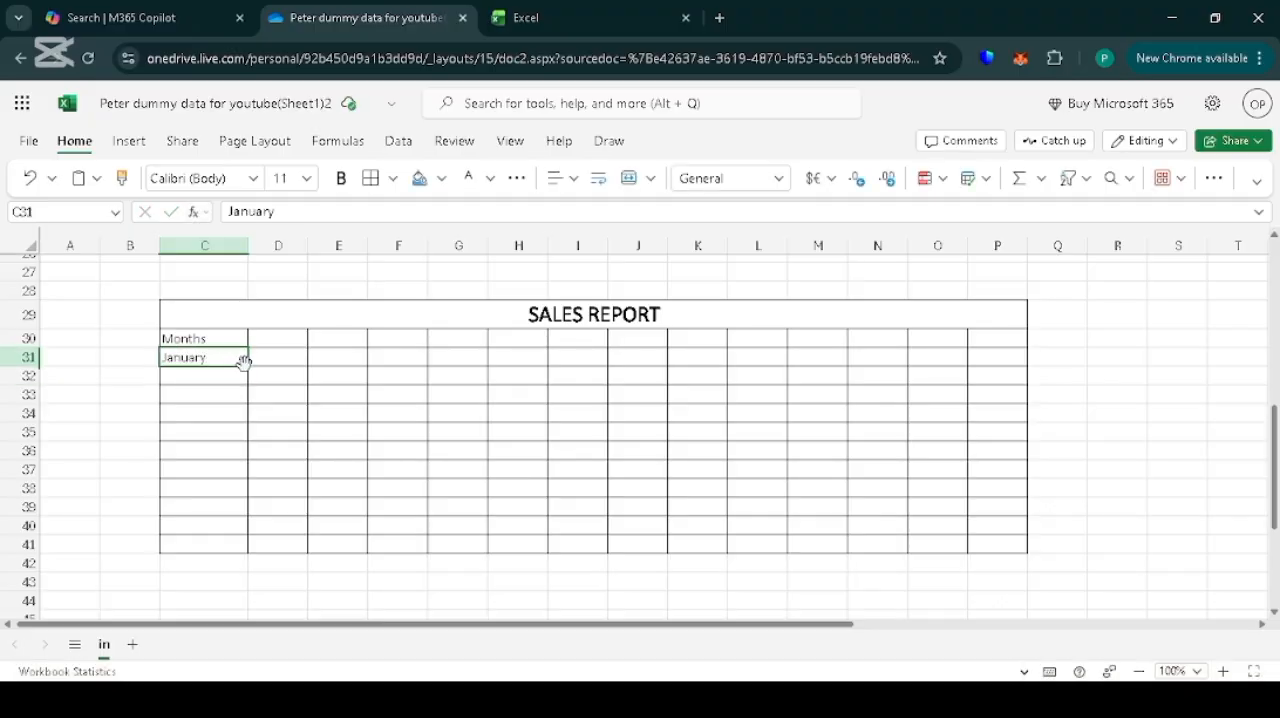
drag(245, 366, 243, 533)
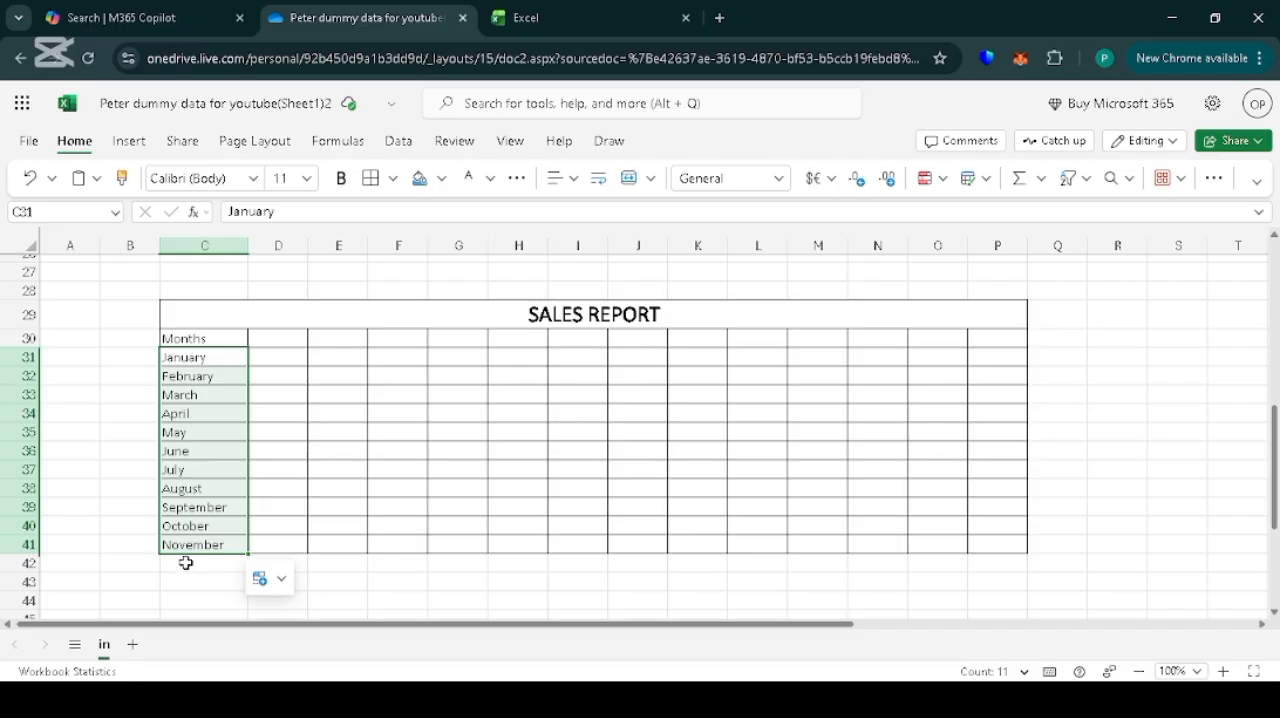
Extend the table borders to C42:P42 and autofill December below November in C42.
click(186, 563)
drag(186, 563, 993, 560)
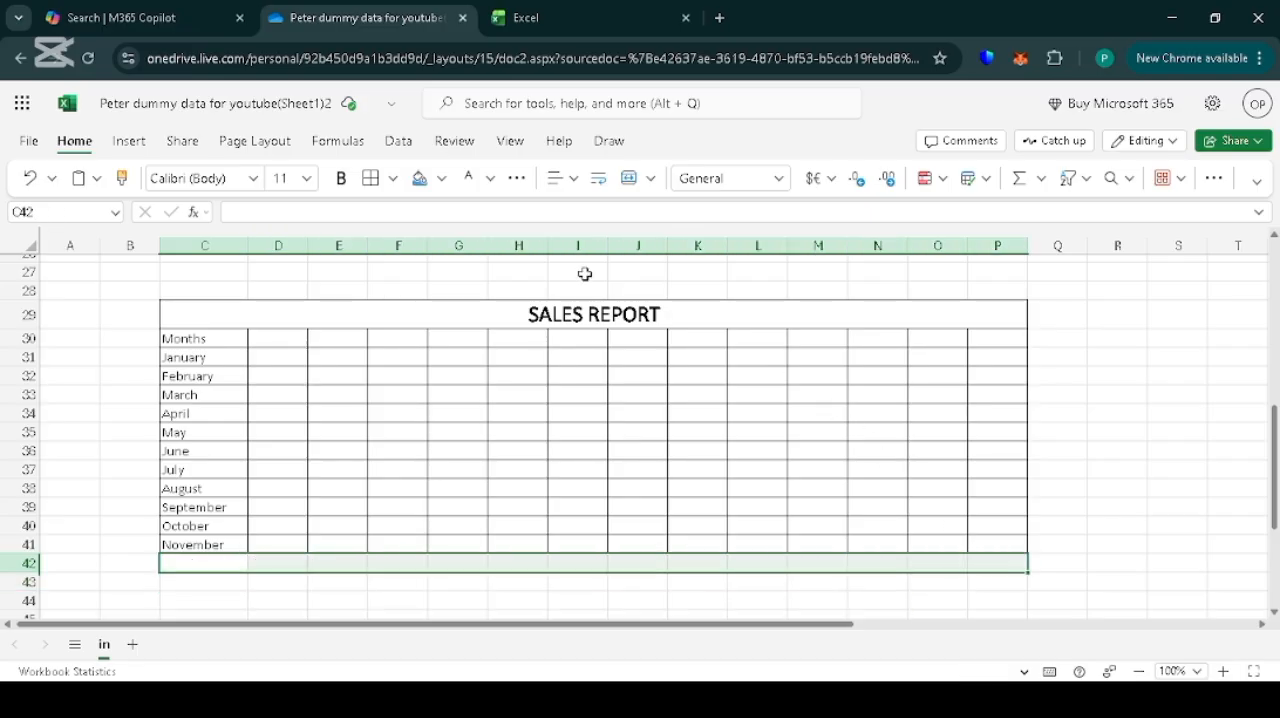
click(370, 180)
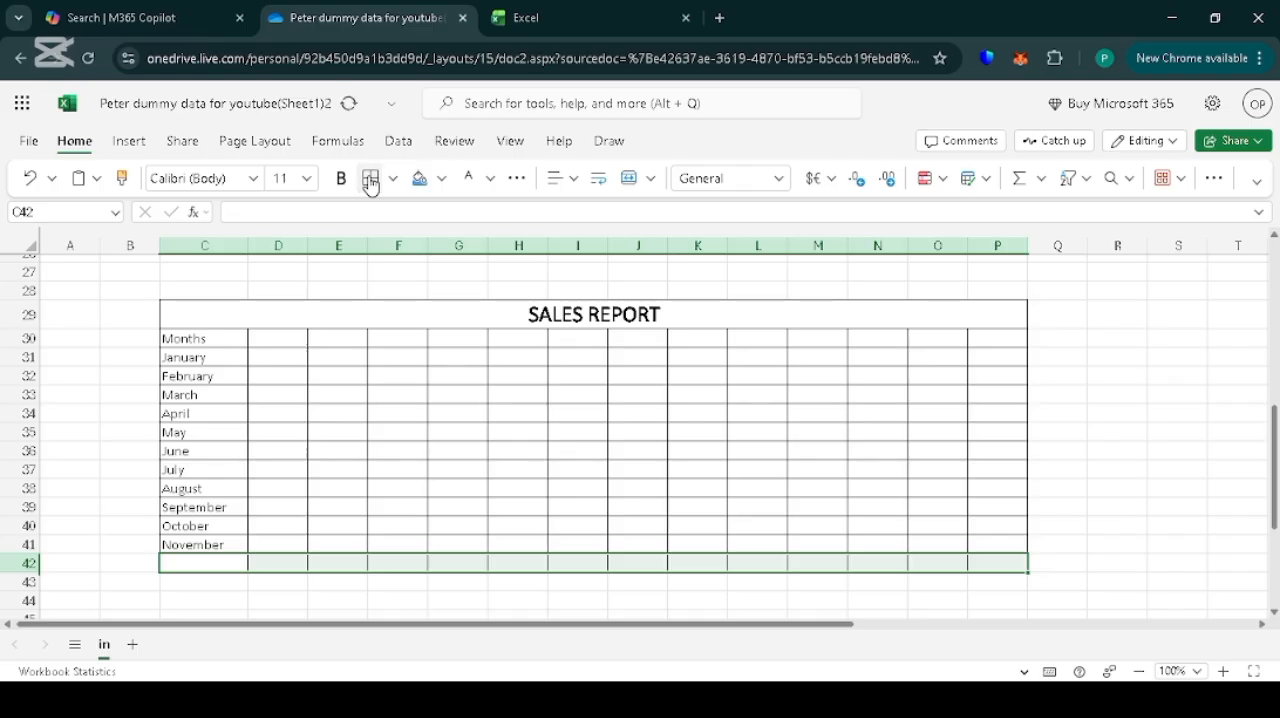
click(373, 600)
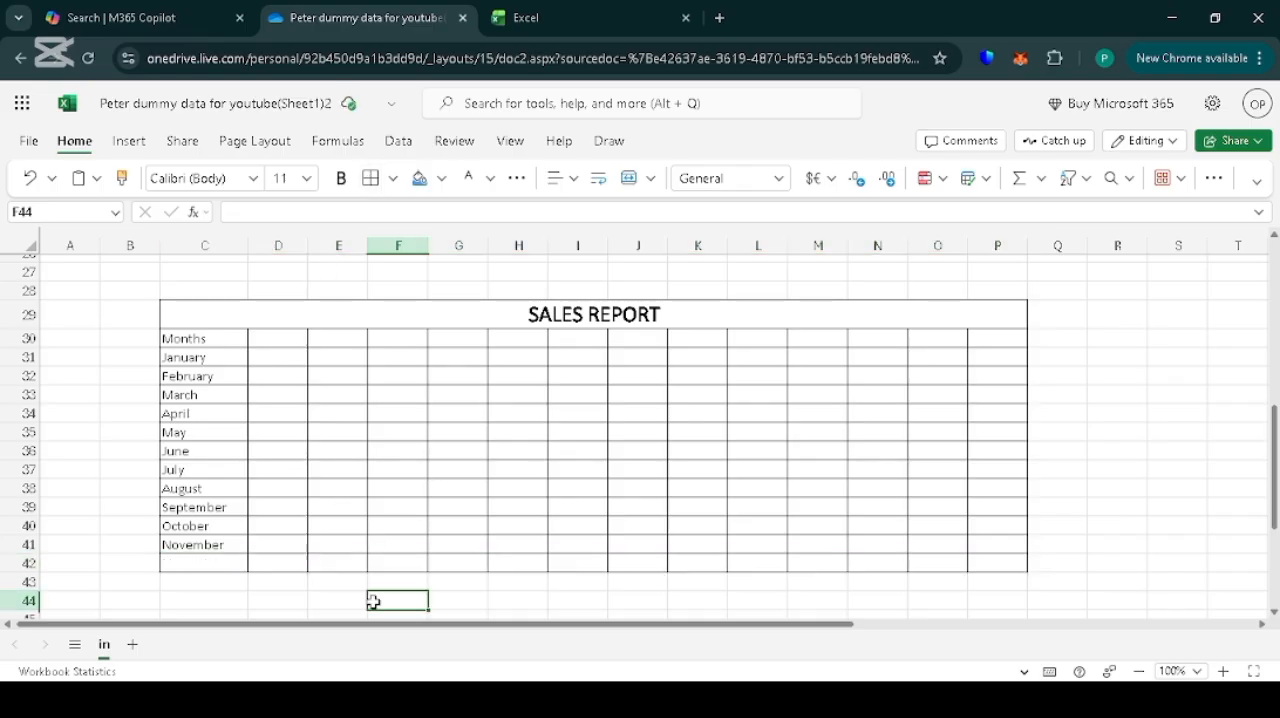
click(193, 546)
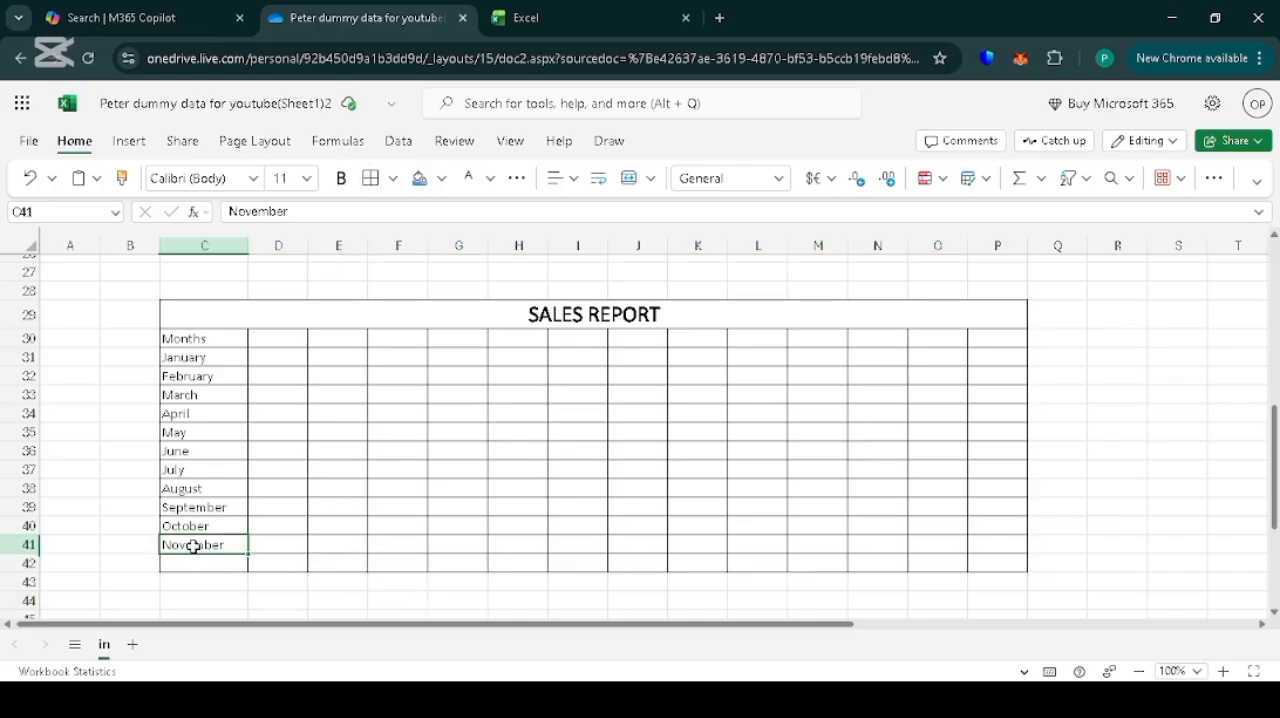
drag(245, 554, 244, 563)
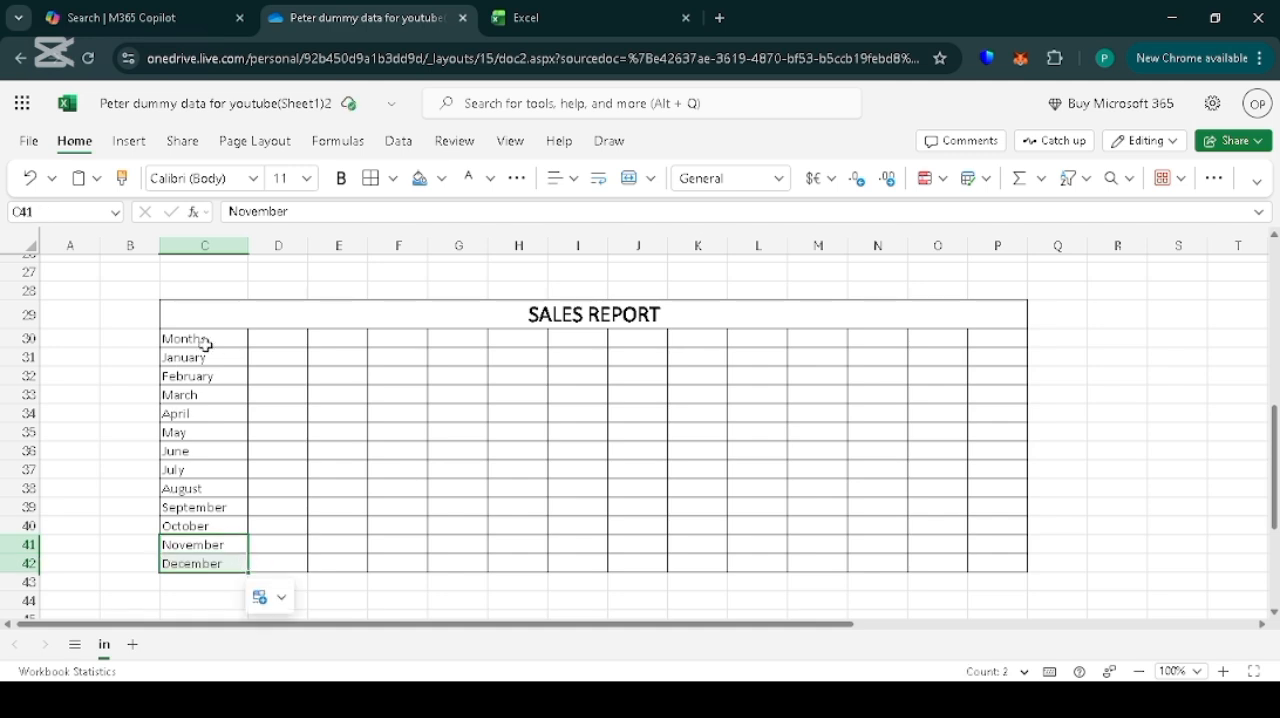
Enter the column headers Stocs, NNPCx, Rain Oil, Mad-Max, IB-orgs and TOTAL in D30:I30.
click(261, 340)
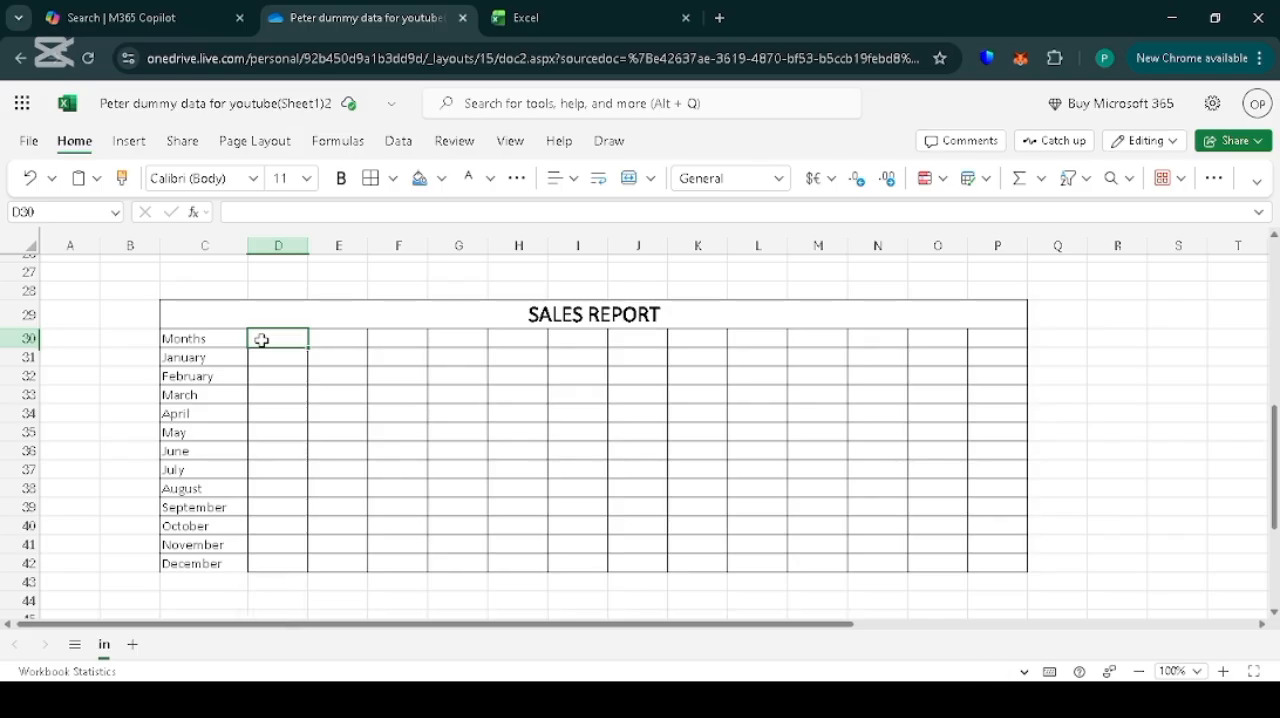
text(Sales)
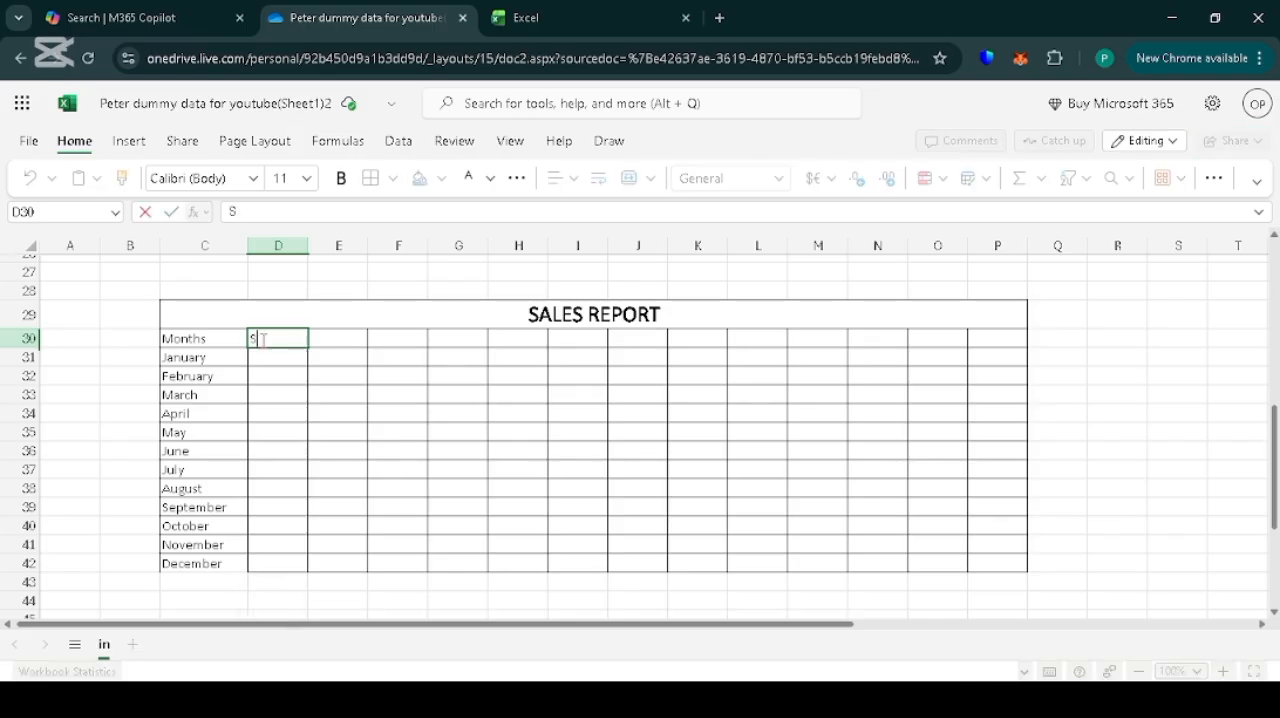
key(Tab)
text(NNPCx)
key(Tab)
text(Raib)
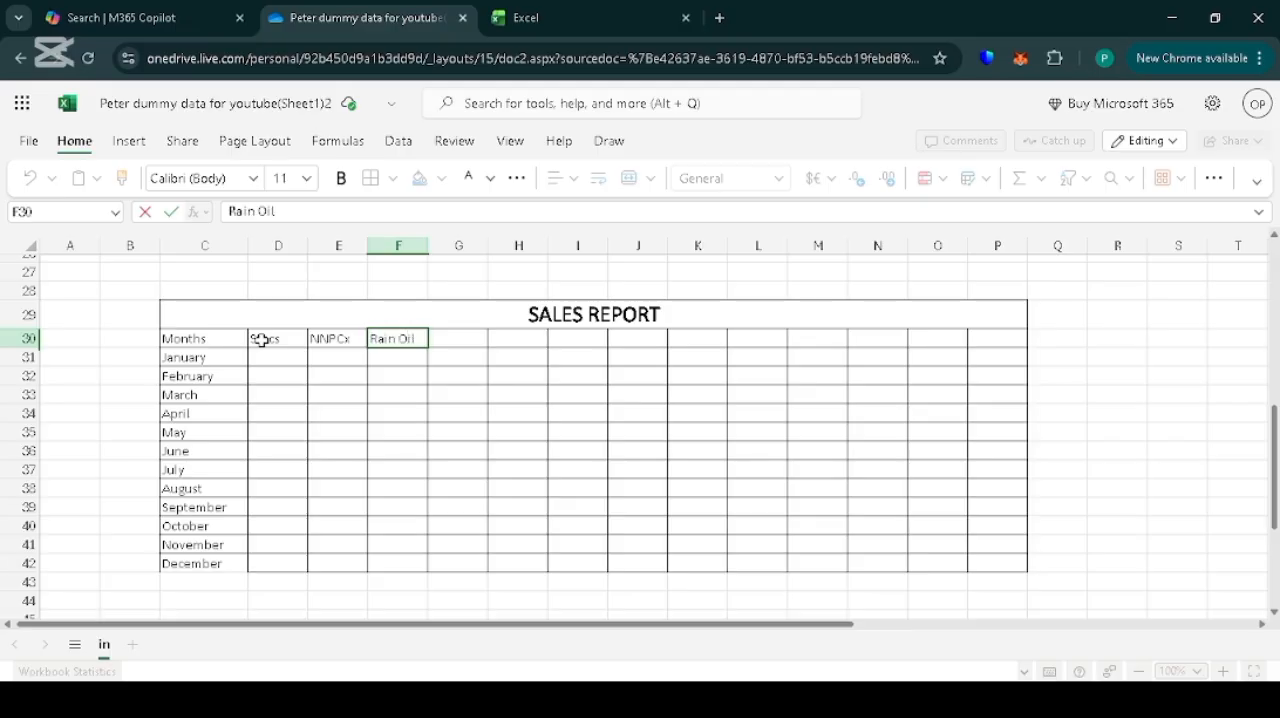
key(Tab)
text(Mad-Max o)
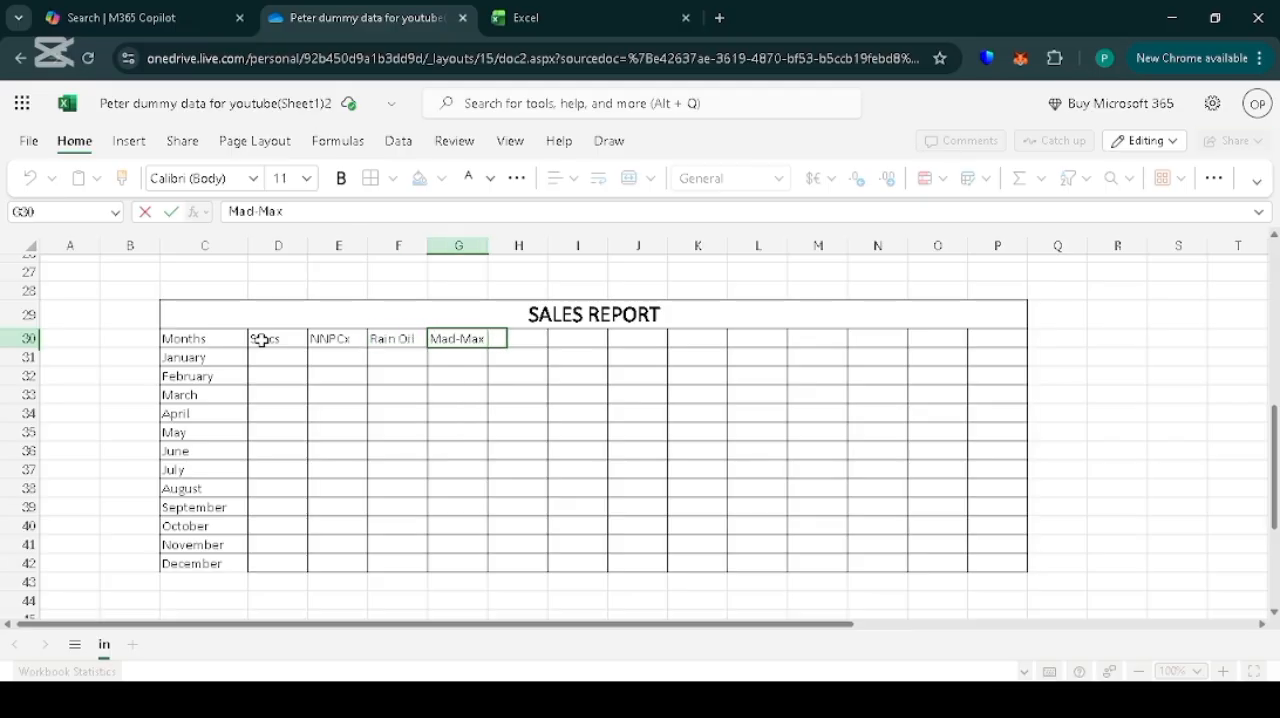
click(521, 339)
text(IB-orgs)
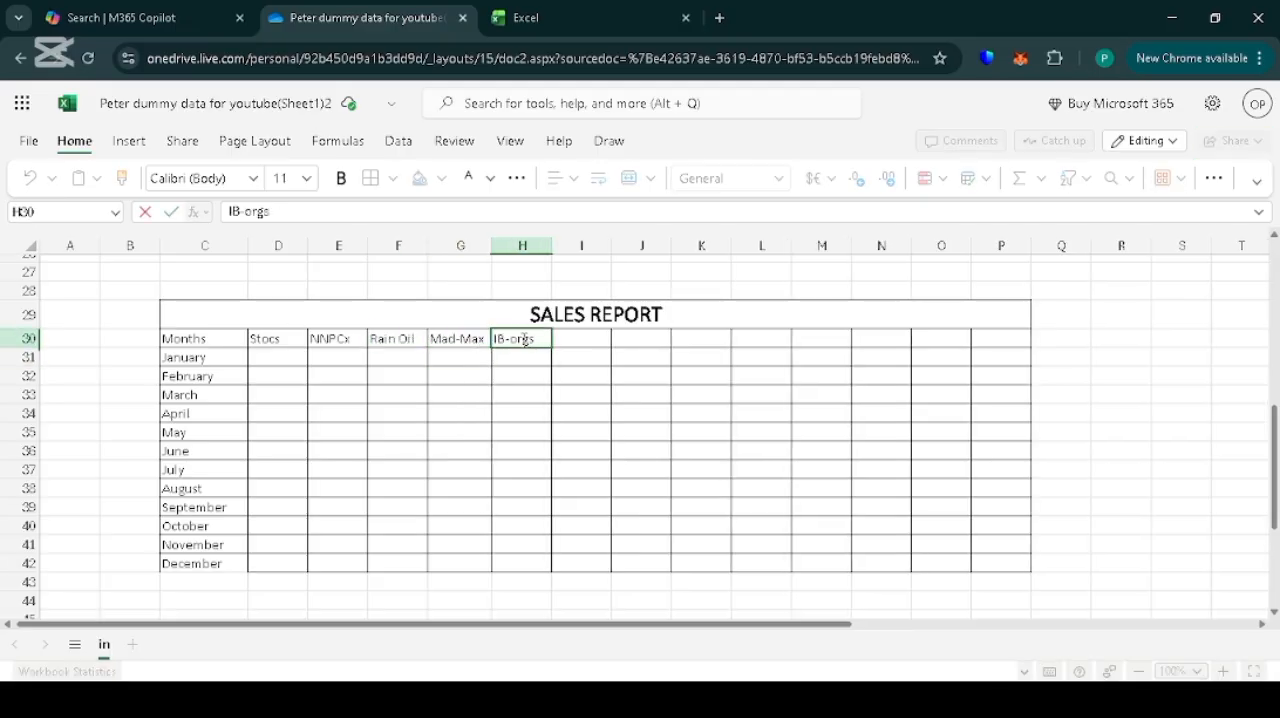
click(573, 338)
text(TO)
Make the header row C30:I30, from Months to TOTAL, bold.
click(305, 343)
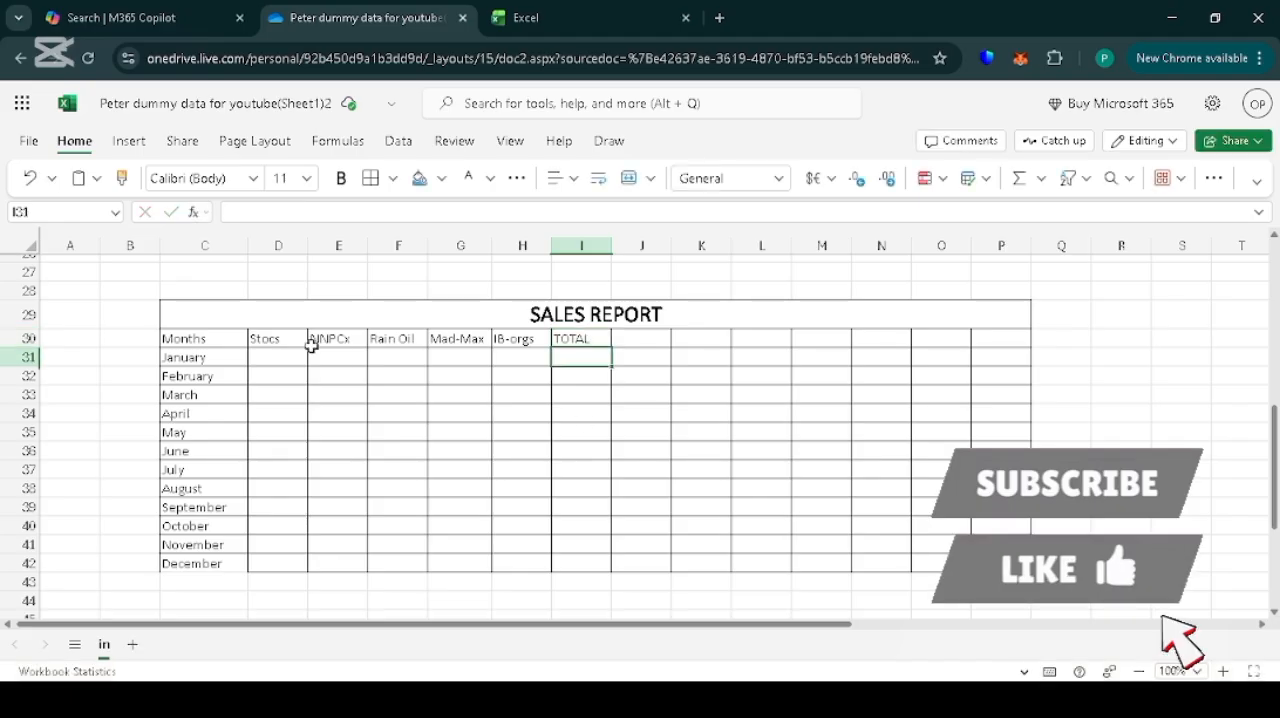
drag(263, 338, 320, 342)
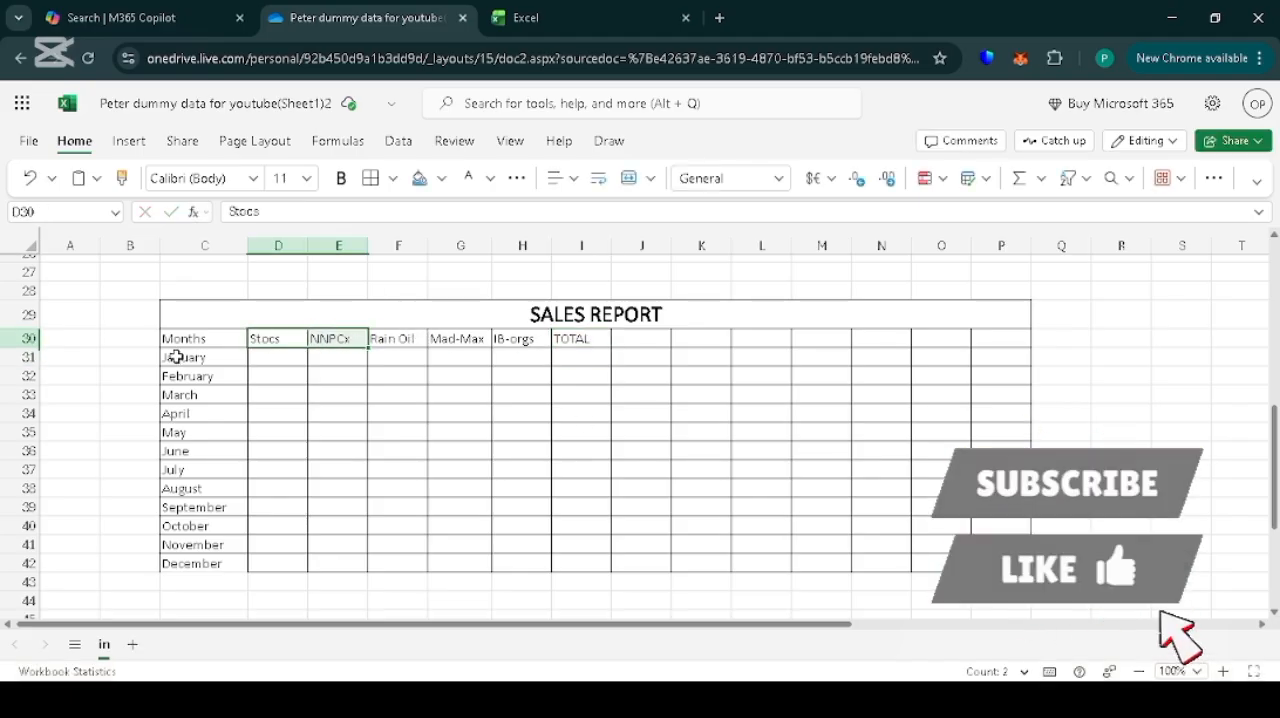
drag(163, 340, 597, 342)
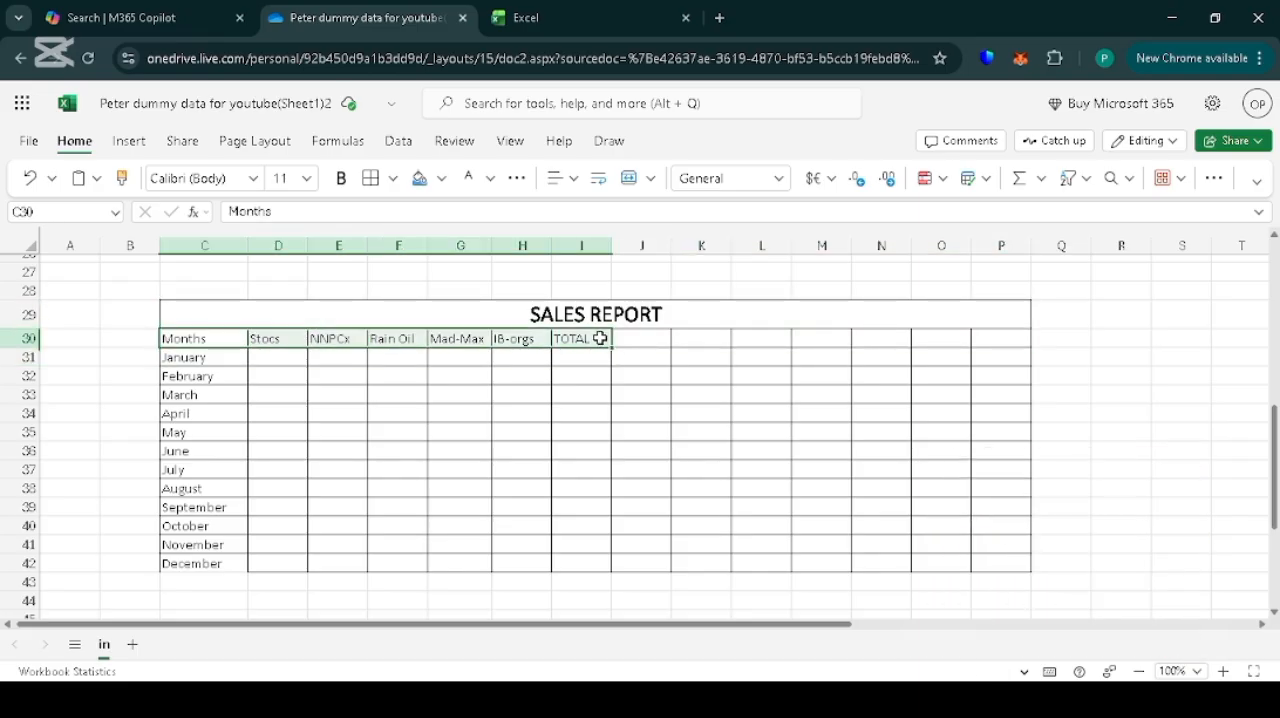
key(ctrl+b)
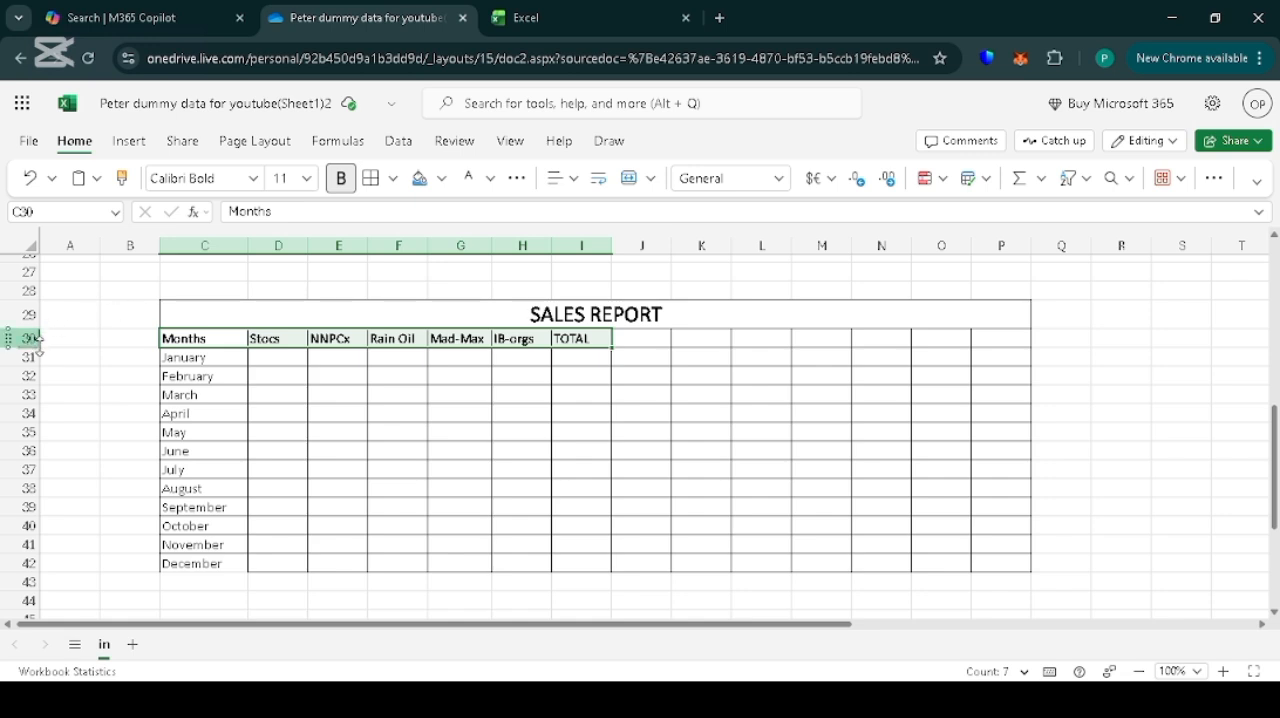
Increase the height of header row 30 and delete the surplus columns K to P from the SALES REPORT table.
drag(38, 347, 41, 354)
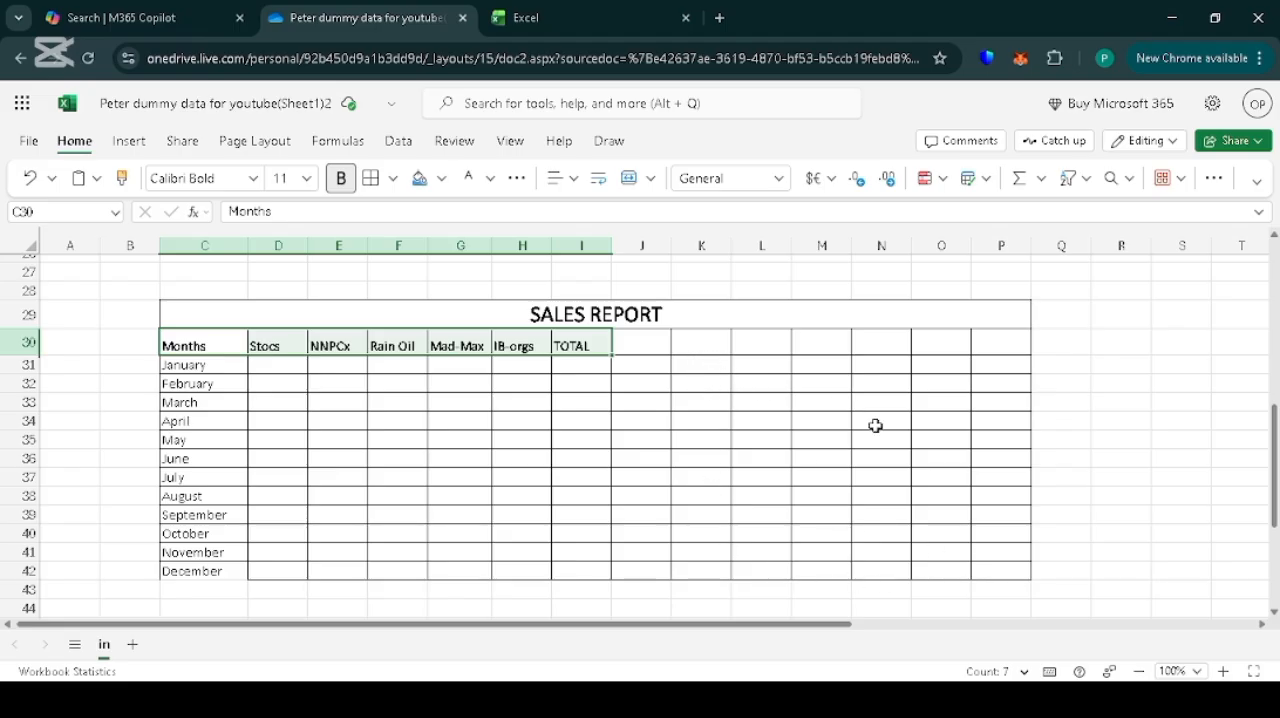
click(1009, 573)
drag(1009, 573, 692, 349)
right_click(693, 352)
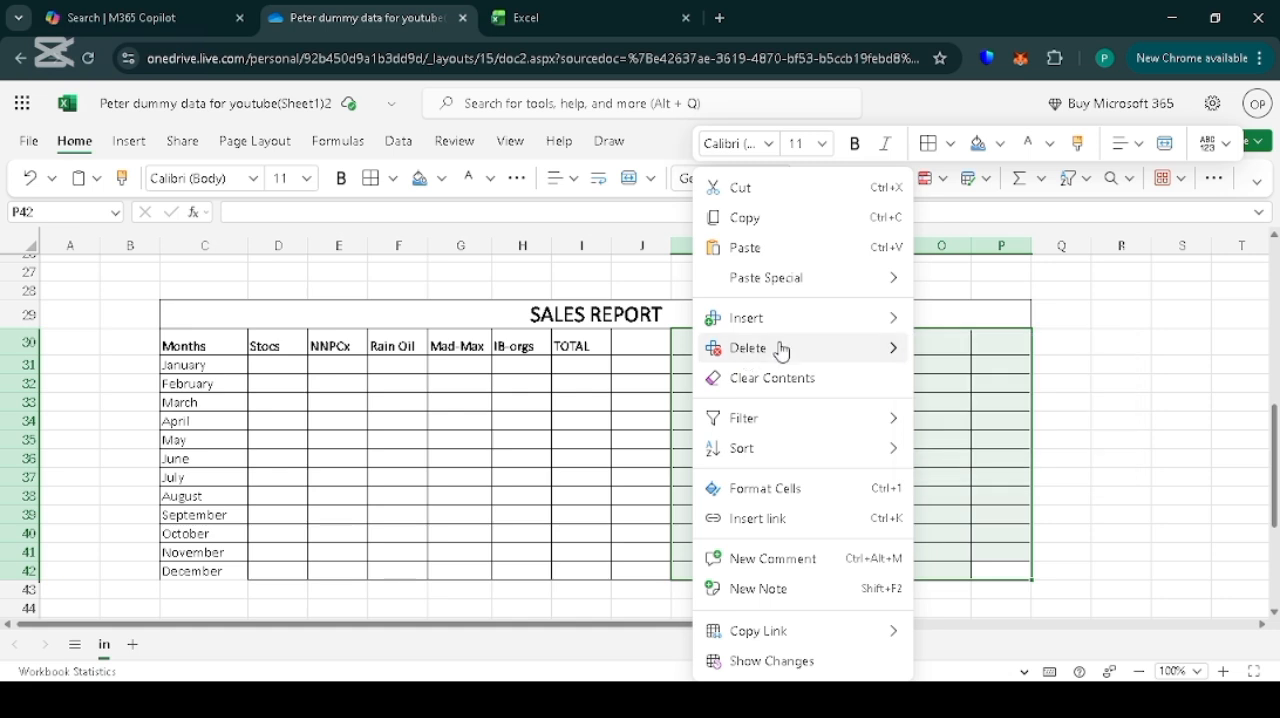
mouse_move(826, 347)
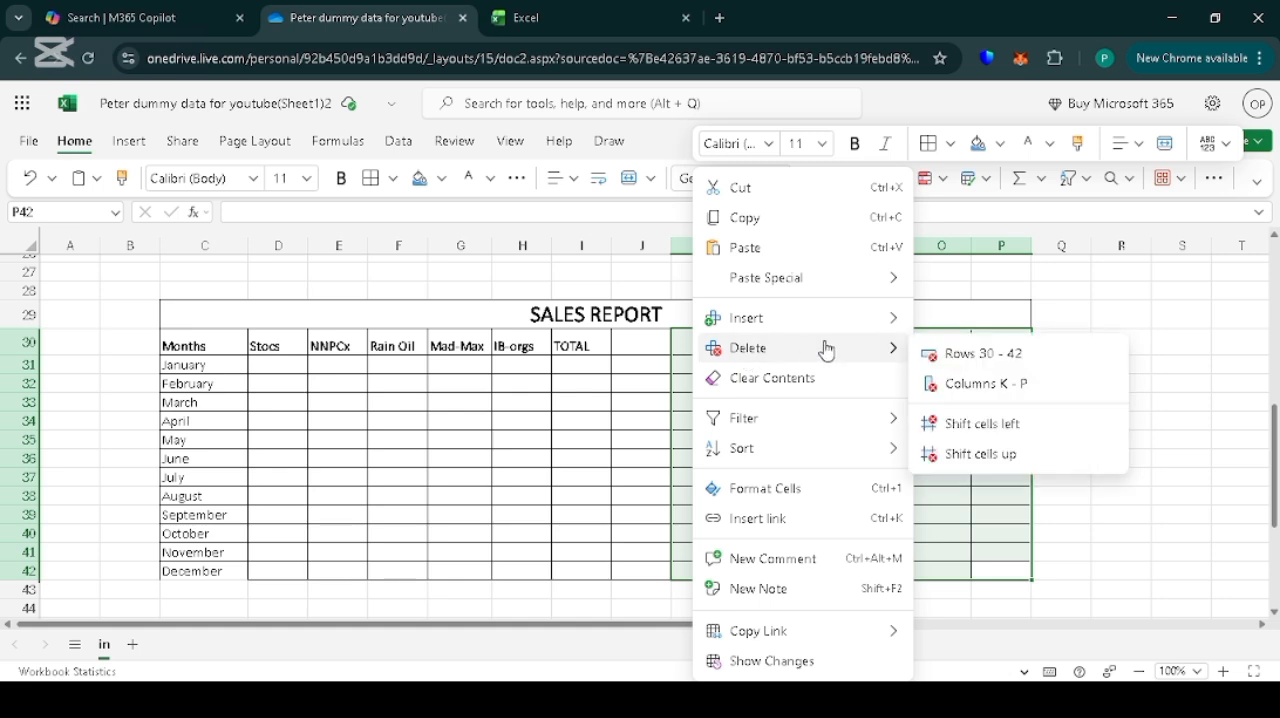
click(997, 386)
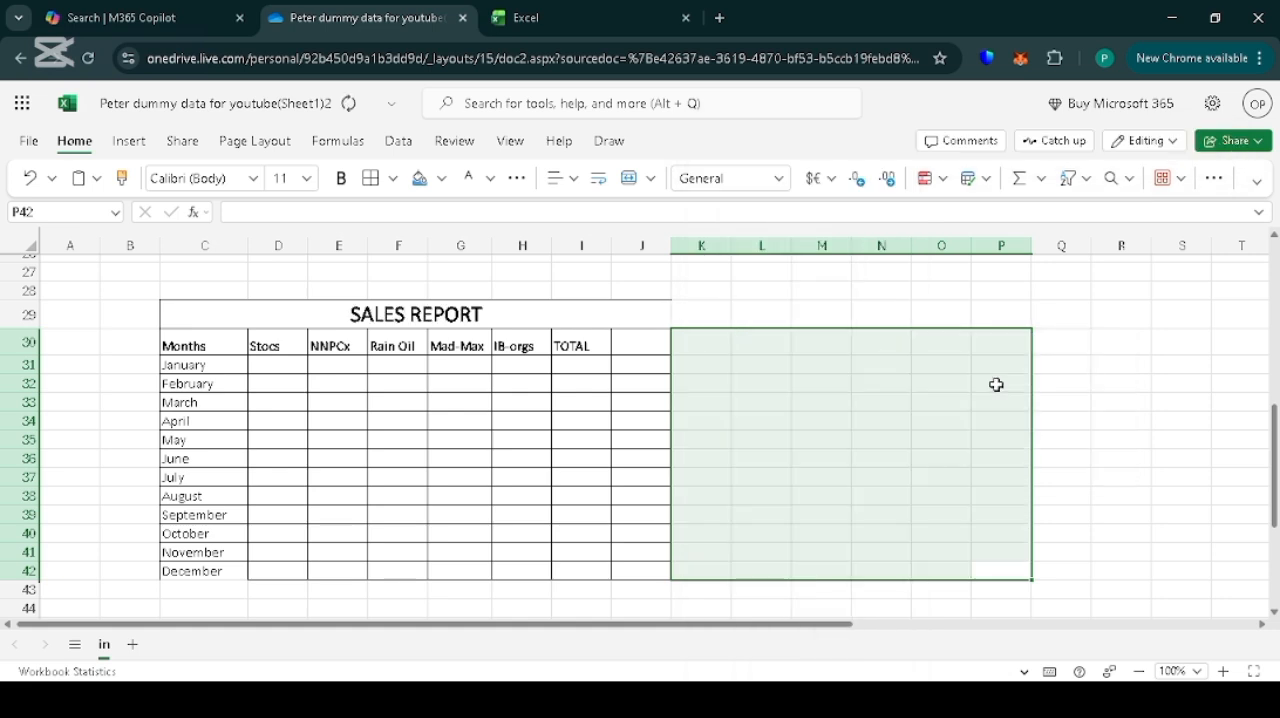
click(868, 314)
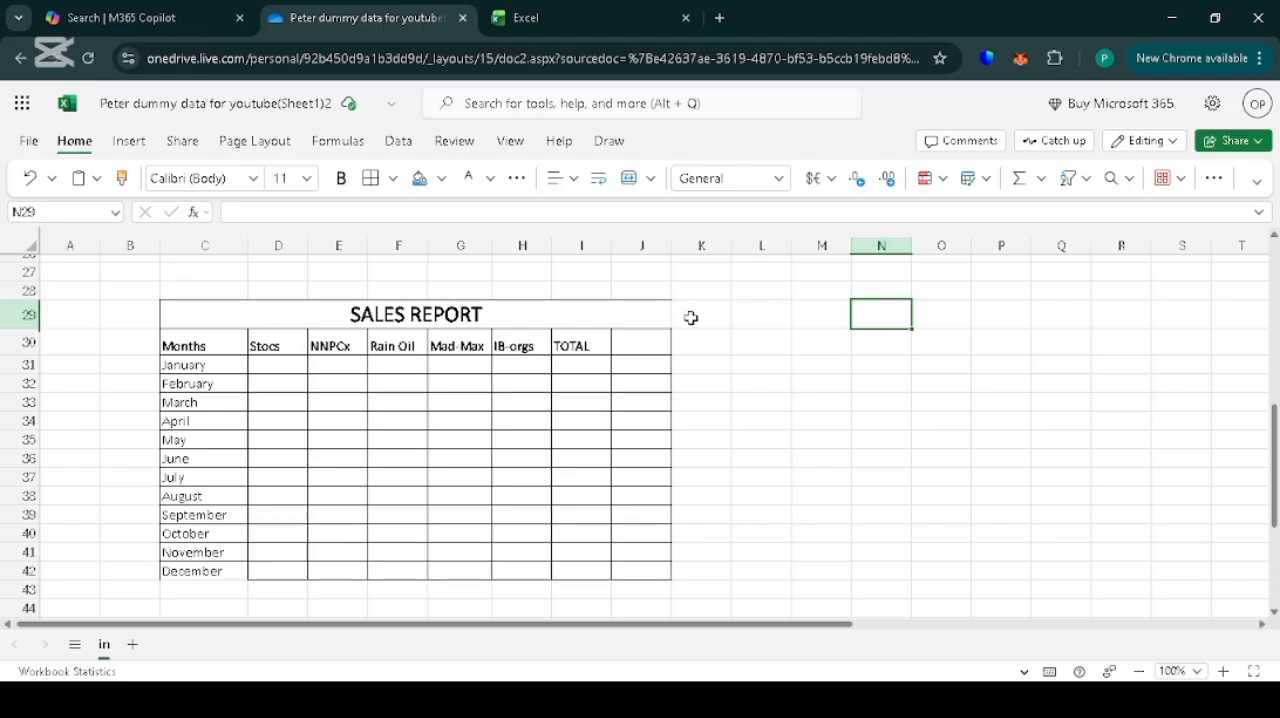
click(520, 312)
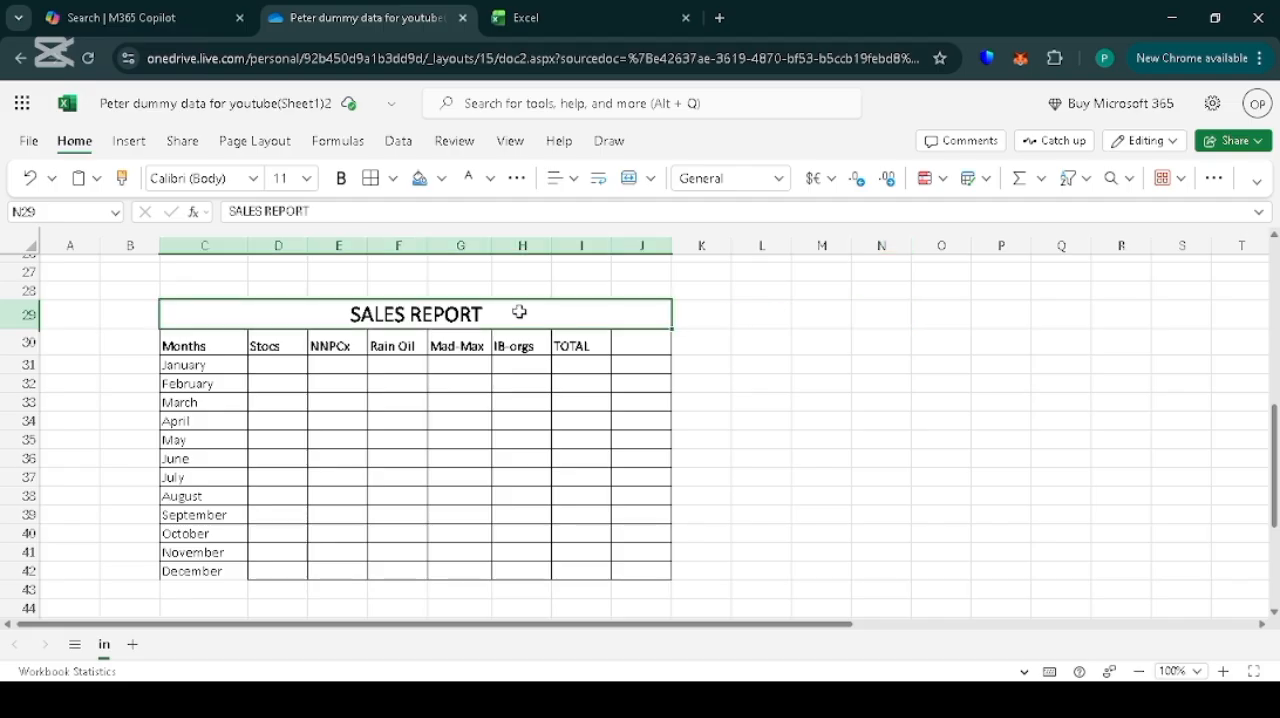
click(750, 314)
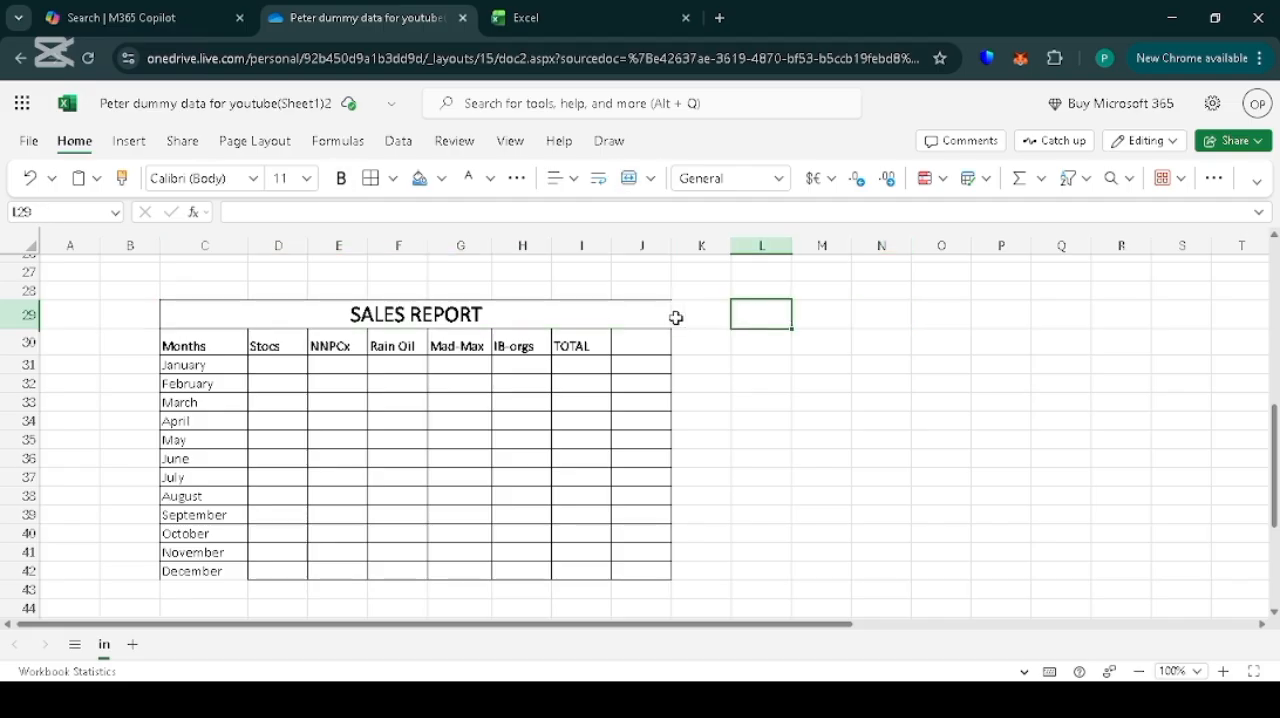
click(605, 314)
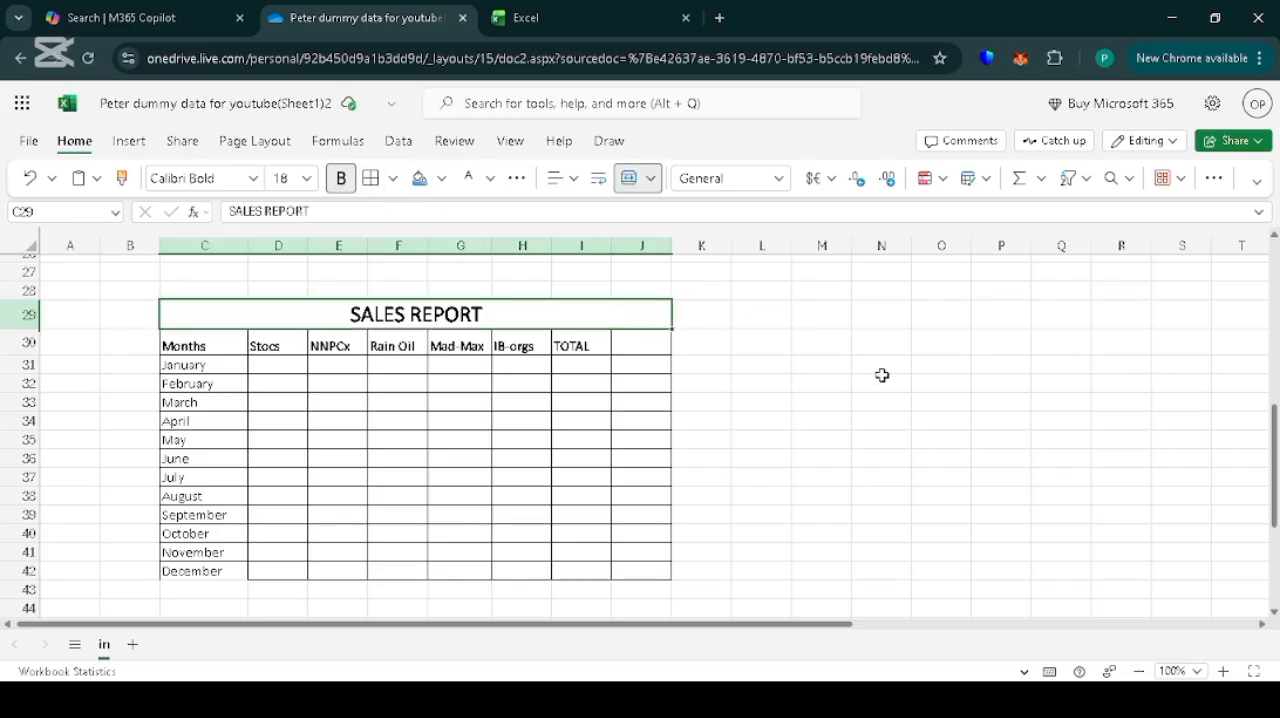
click(800, 348)
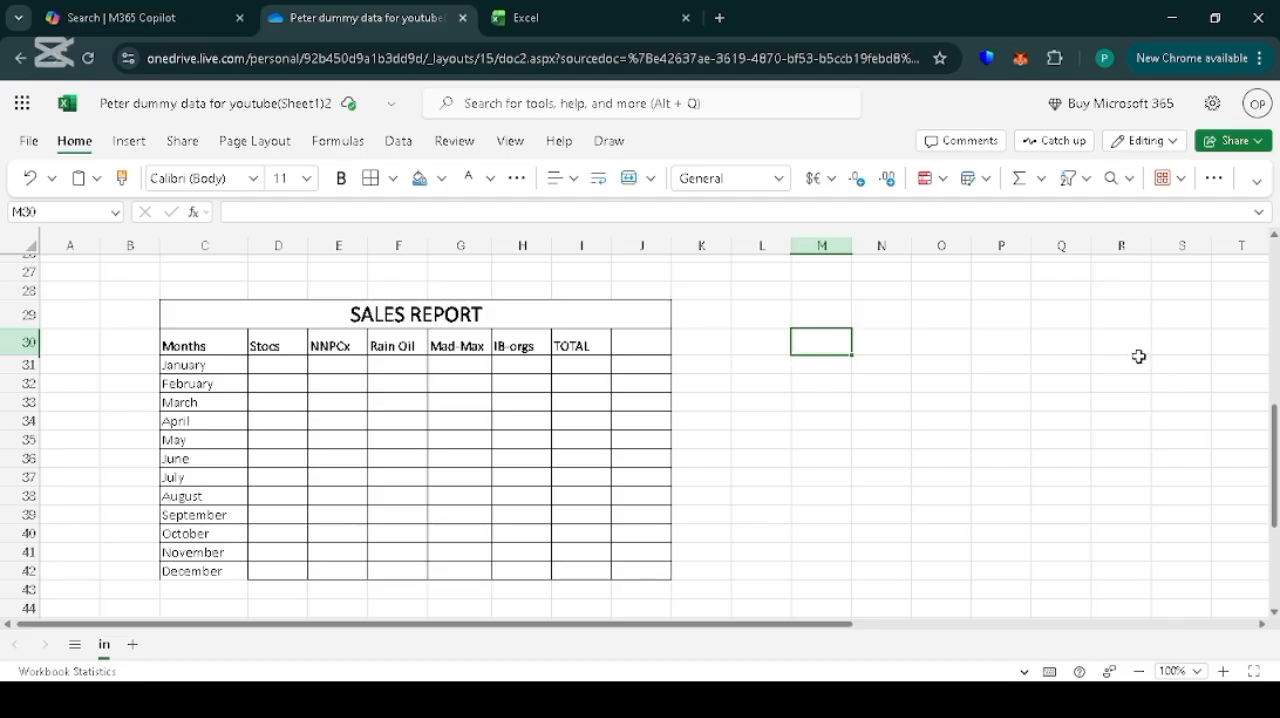
Enter the January sales figures 456312, 25522, 112255, 552521 and 478956 in D31:H31.
scroll(1277, 468, down, 1)
click(263, 339)
text(456)
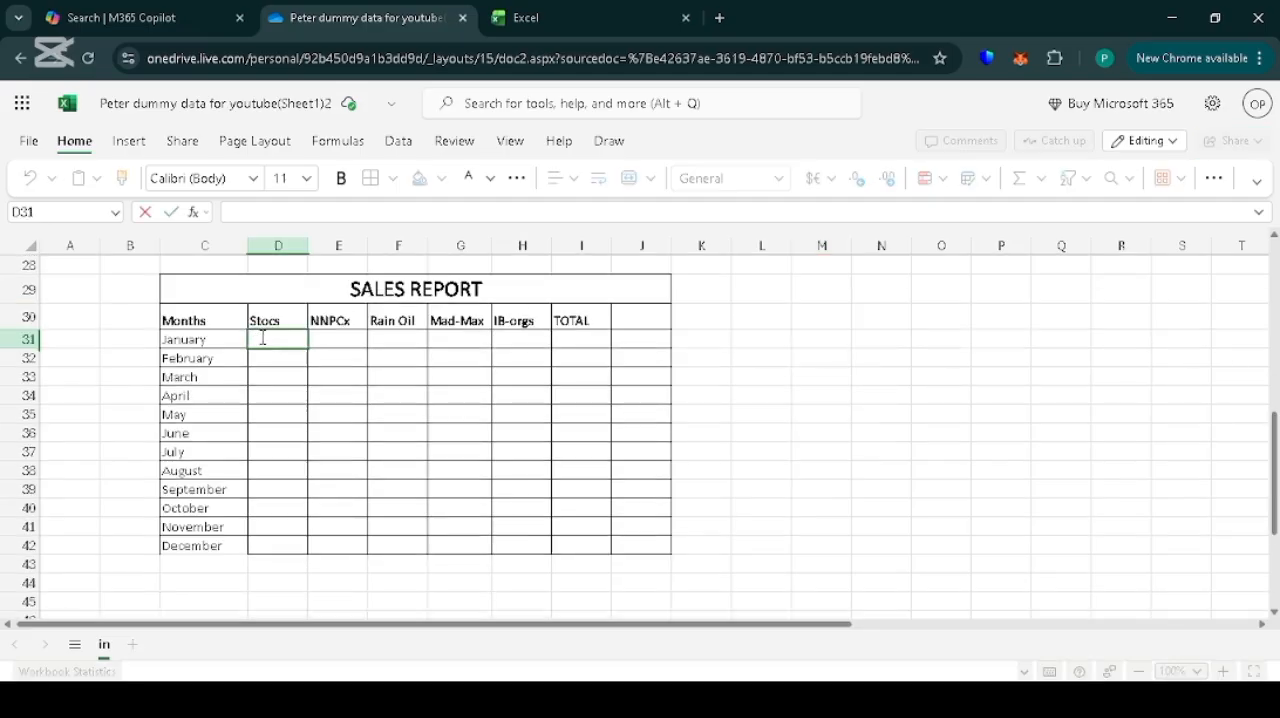
text(312)
key(Tab)
text(jhdkf)
key(BackSpace)
key(BackSpace)
key(BackSpace)
text(25522)
key(Tab)
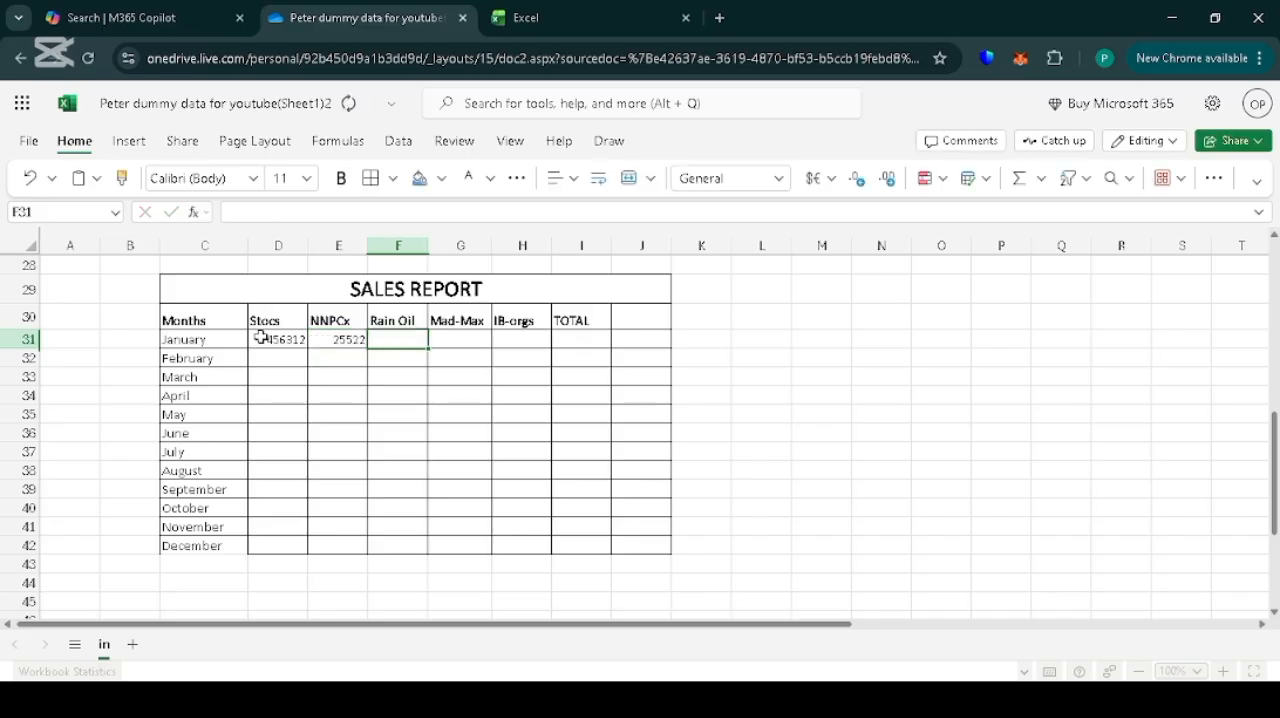
text(112255)
key(Tab)
text(552521)
key(Tab)
text(478956)
Enter sales figures for February through July in D32:H37, with 551232512 for Stocs in February and 5868689 for Stocs in July.
click(277, 358)
text(551232512)
key(Tab)
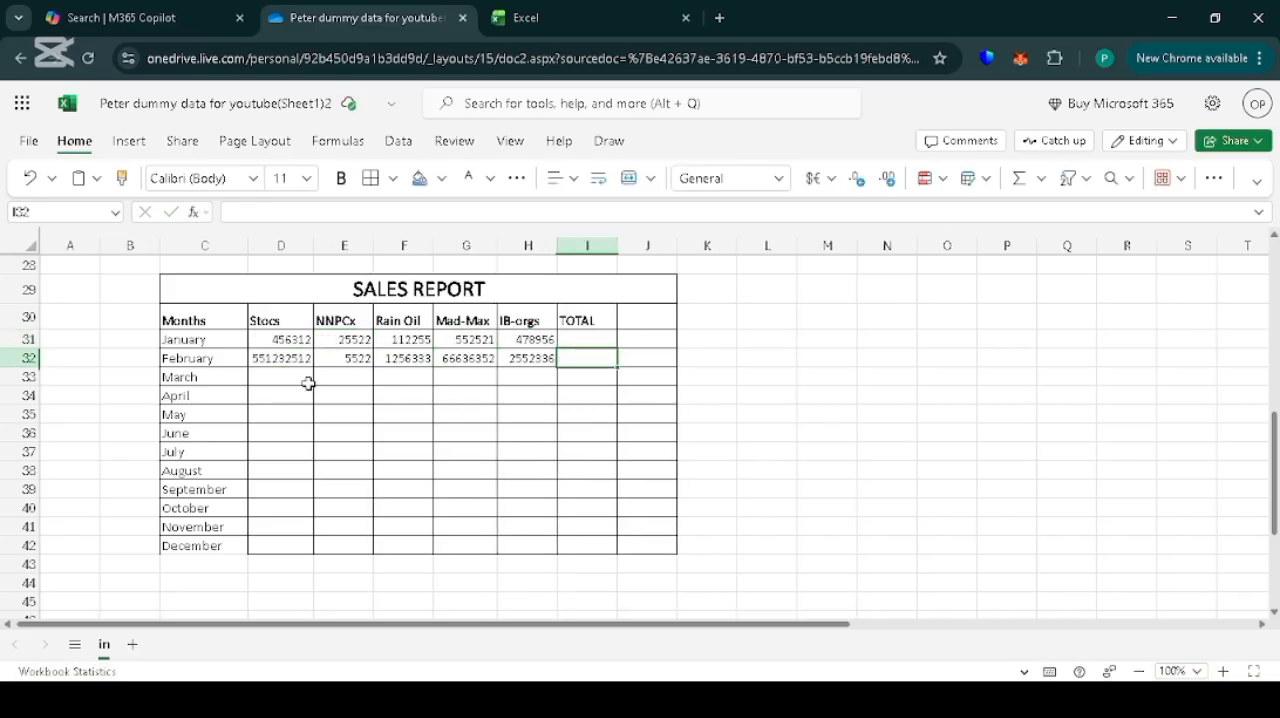
key(Tab)
text(6546548)
key(Tab)
text(3556696)
key(Tab)
text(565537)
click(281, 450)
text(5868689)
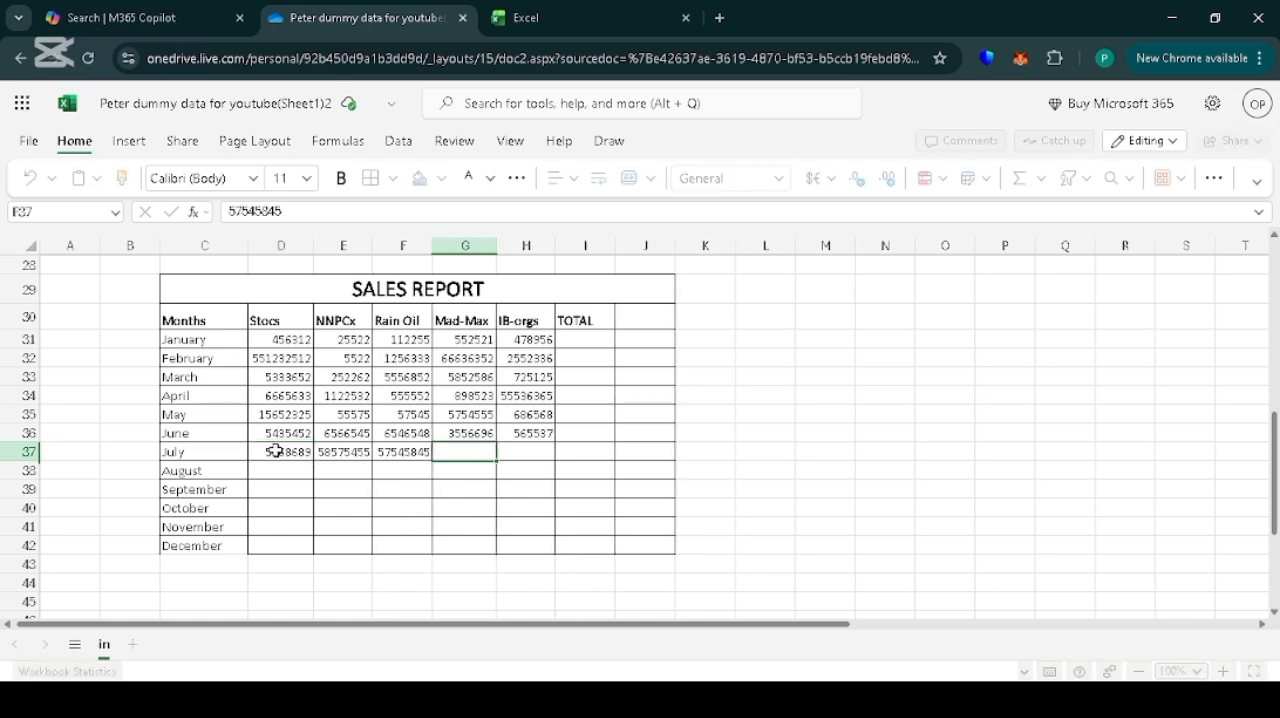
Fill the August figures 878797, 68568, 545454, 455564 and 54545 down to December in D38:H42.
drag(313, 480, 313, 550)
click(343, 470)
drag(372, 480, 368, 548)
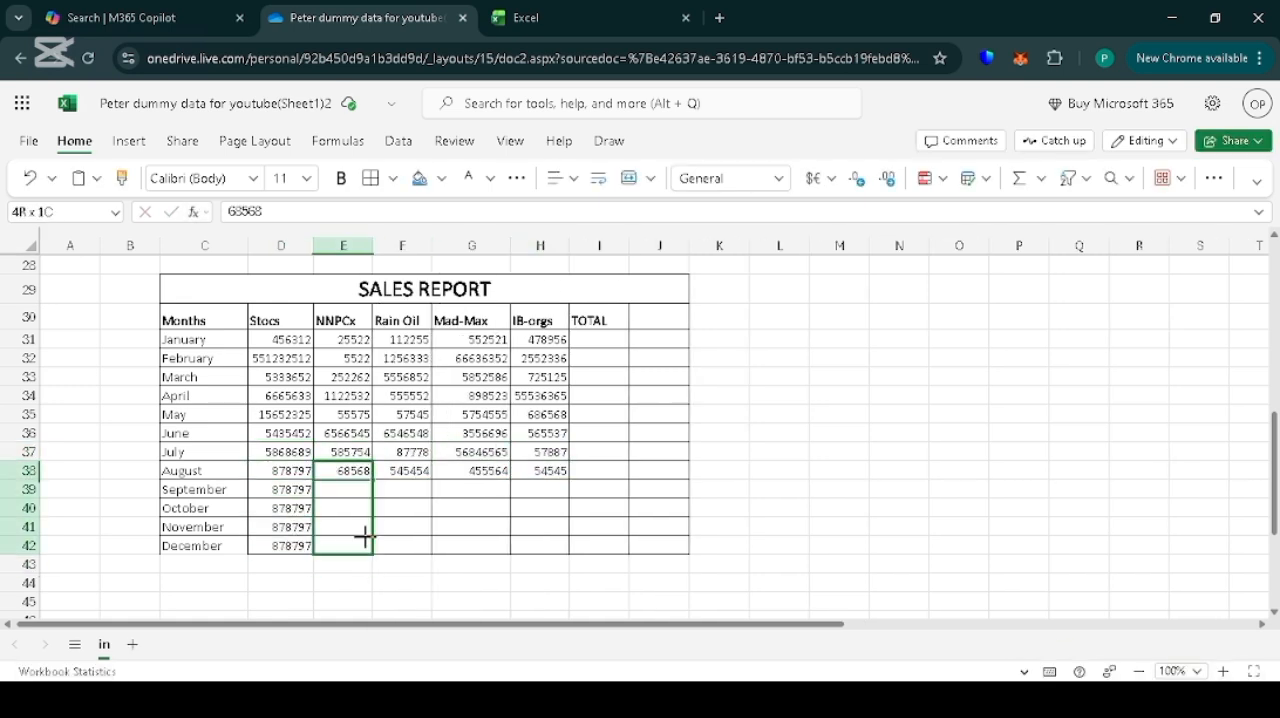
click(402, 470)
drag(431, 480, 431, 550)
click(471, 470)
drag(510, 480, 510, 550)
drag(569, 480, 571, 548)
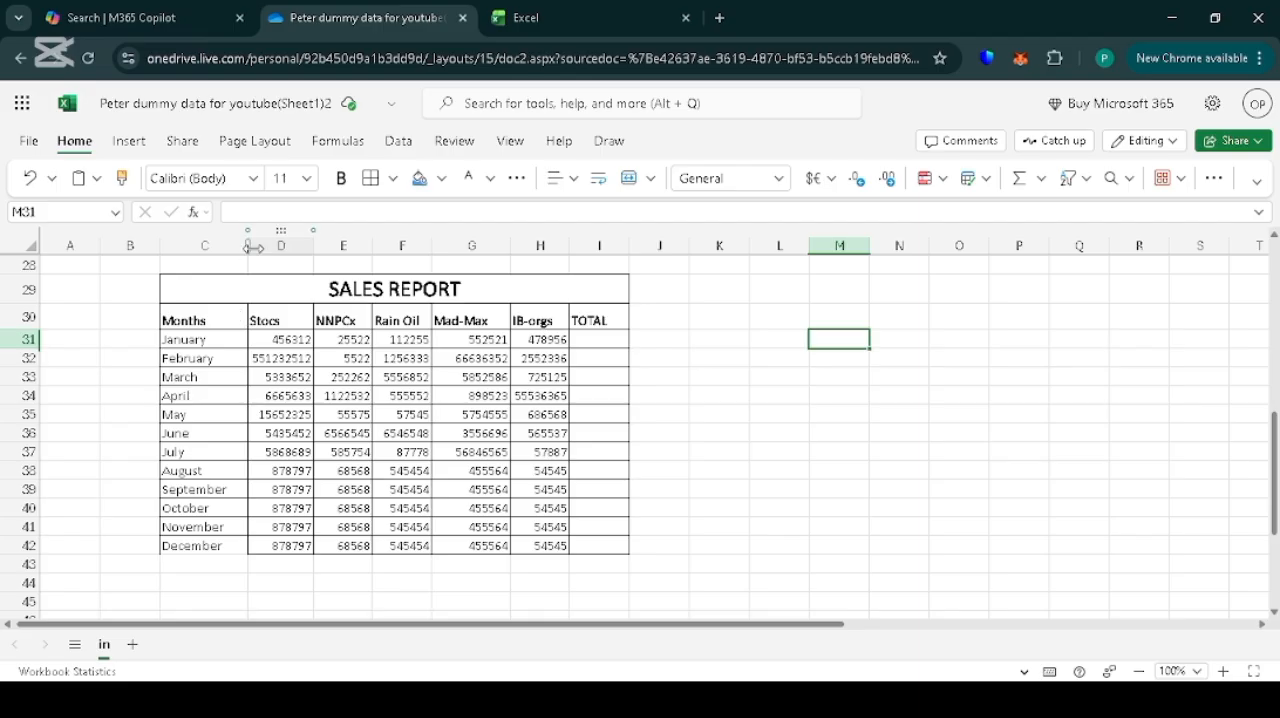
Widen columns C to H of the sales table.
drag(246, 246, 666, 255)
drag(744, 252, 955, 250)
click(601, 601)
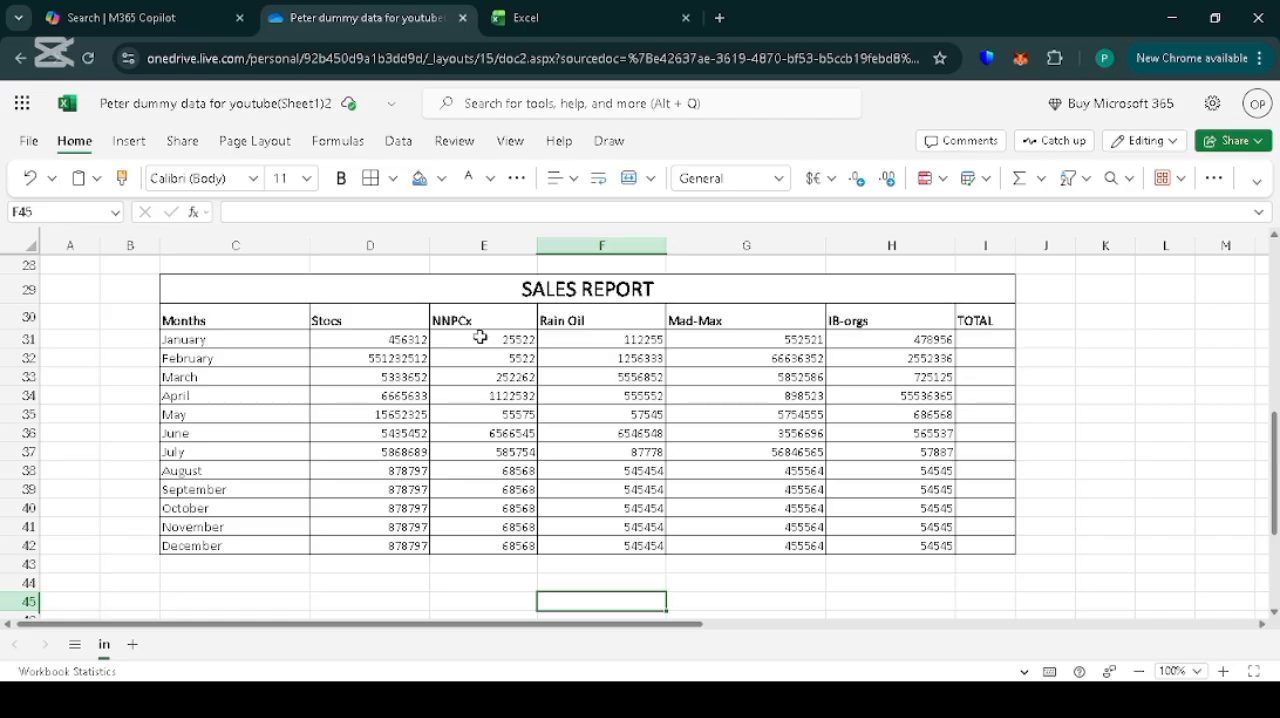
Extend the table borders to C43:I43 and enter the label TOTAL in C43 below December.
drag(220, 566, 1002, 559)
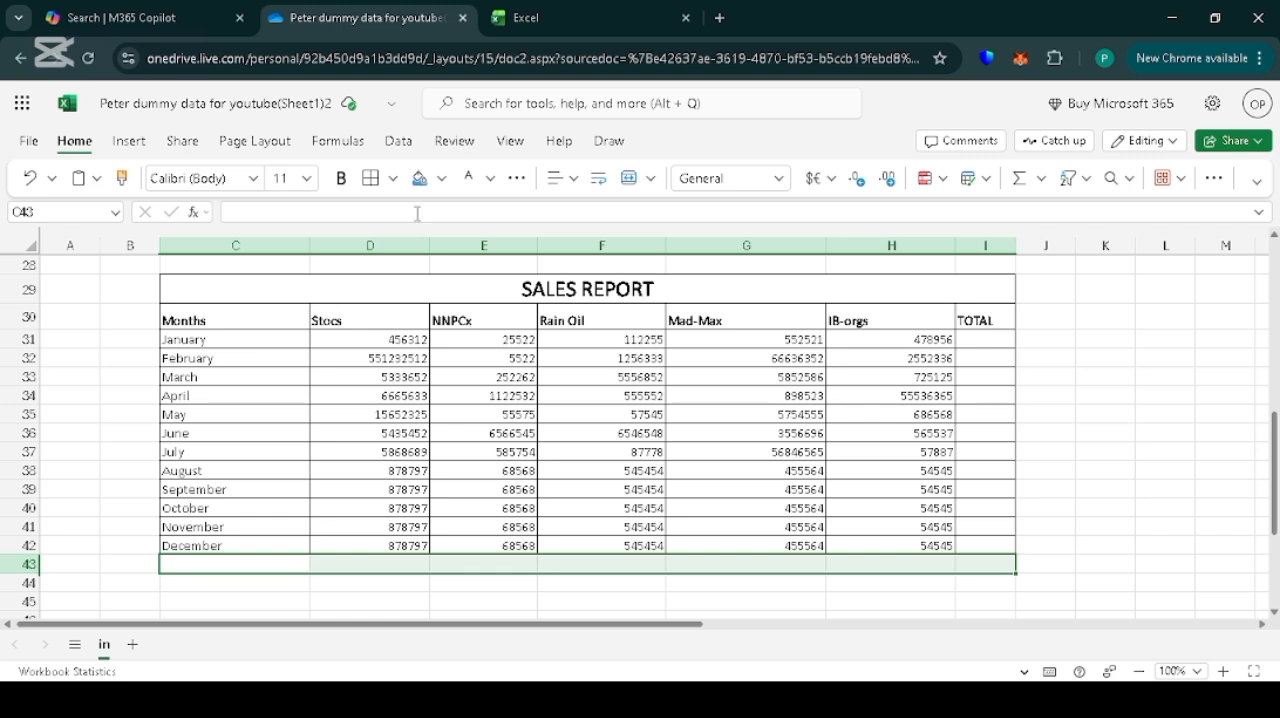
click(370, 178)
click(209, 566)
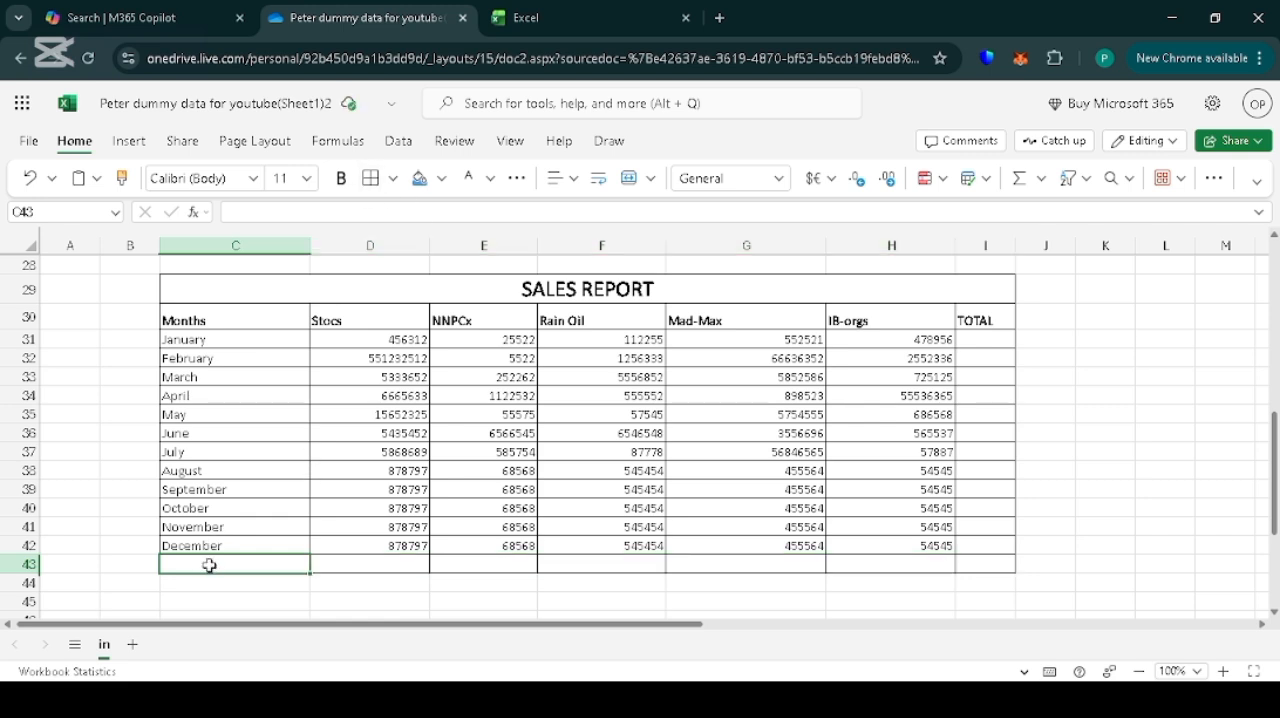
text(TOTAL)
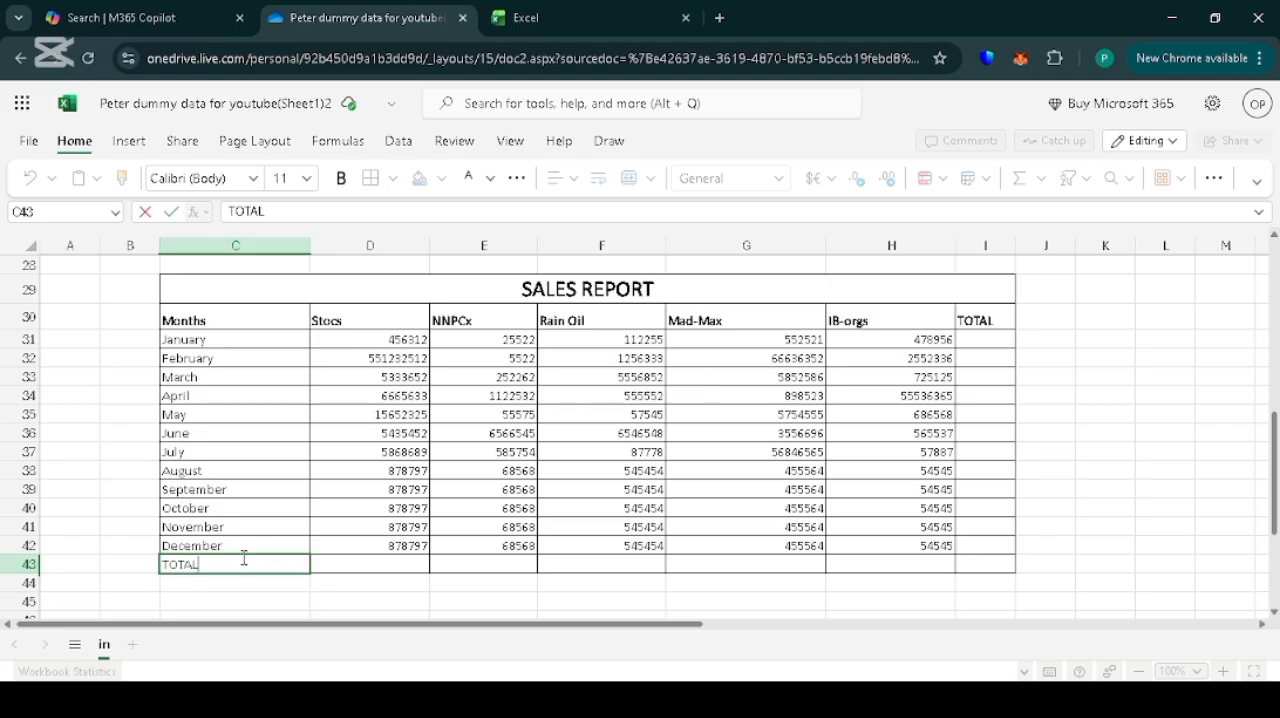
Make the TOTAL label in C43 bold and increase the height of row 43.
drag(243, 559, 114, 557)
key(ctrl+b)
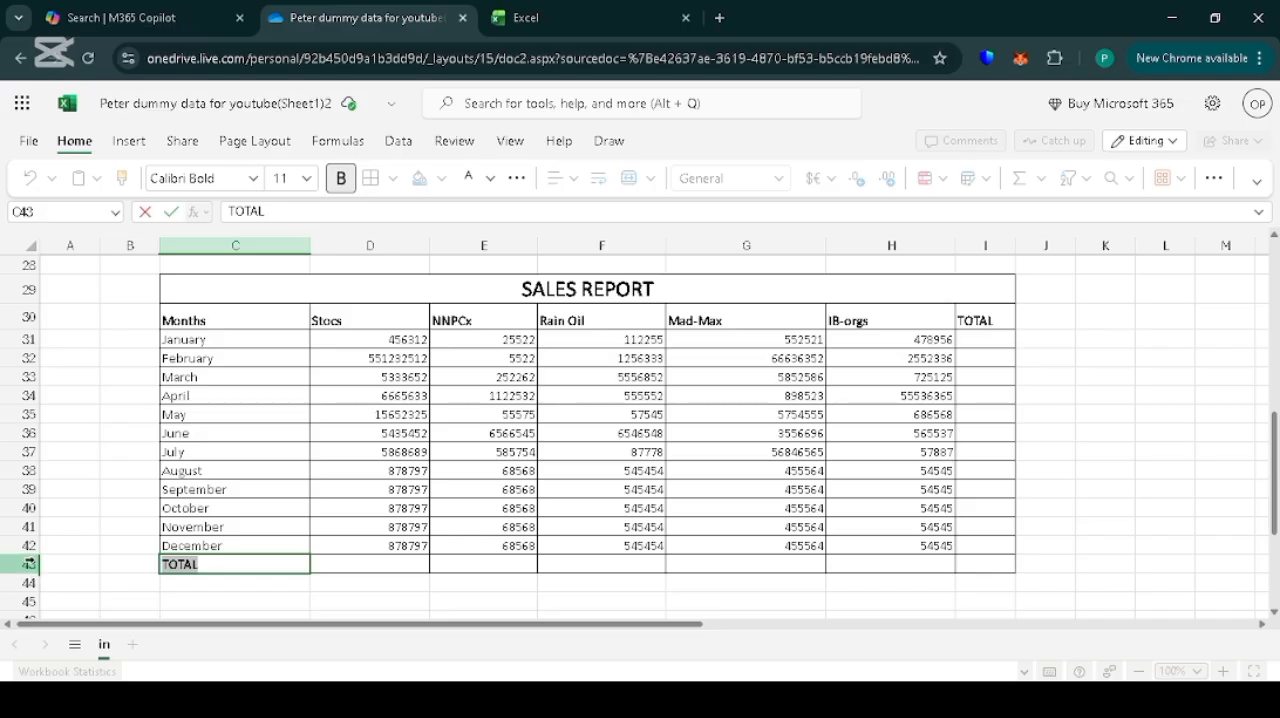
click(241, 572)
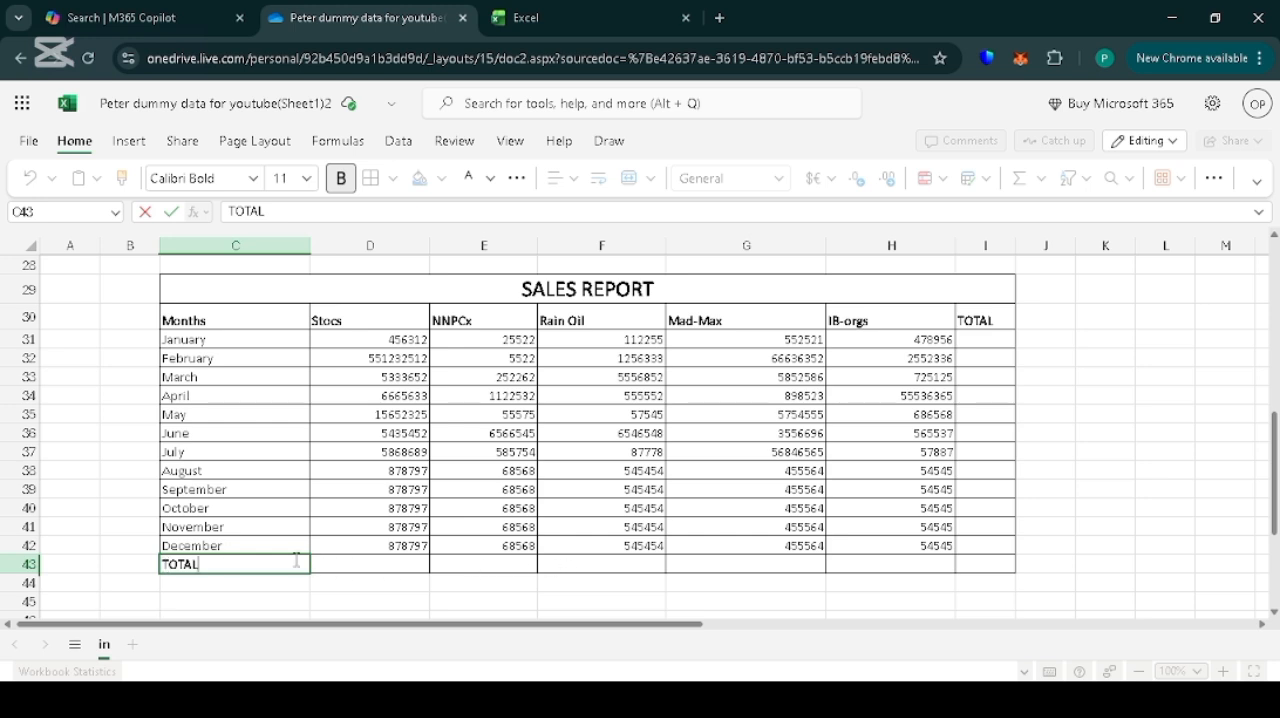
click(340, 565)
drag(273, 564, 975, 563)
drag(36, 574, 42, 586)
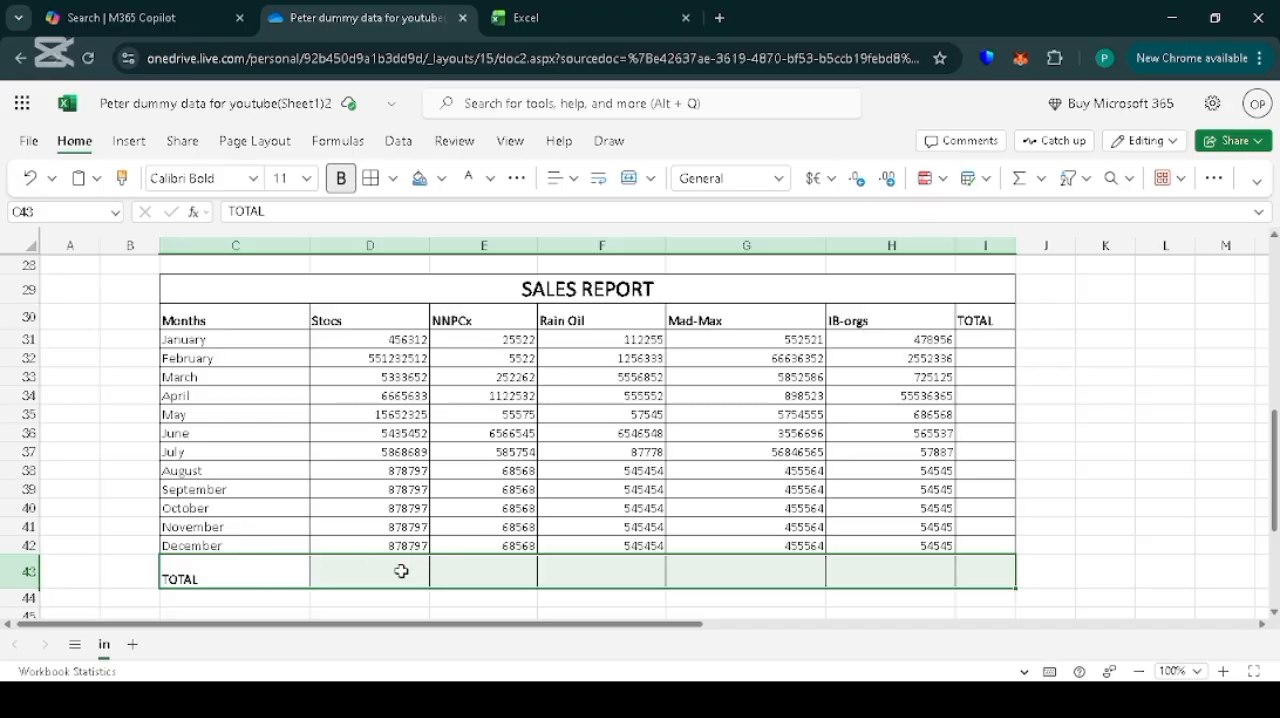
Total the Stocs figures D31:D42 into D43 with AutoSum.
click(401, 571)
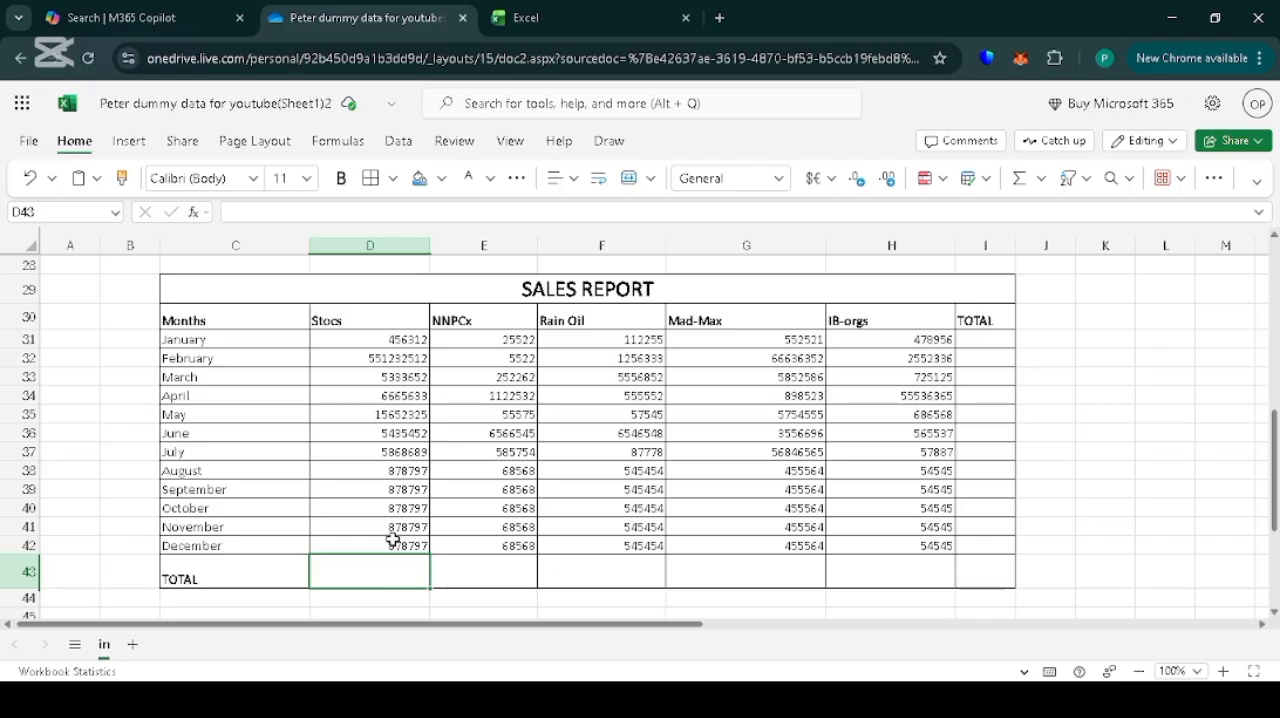
click(337, 141)
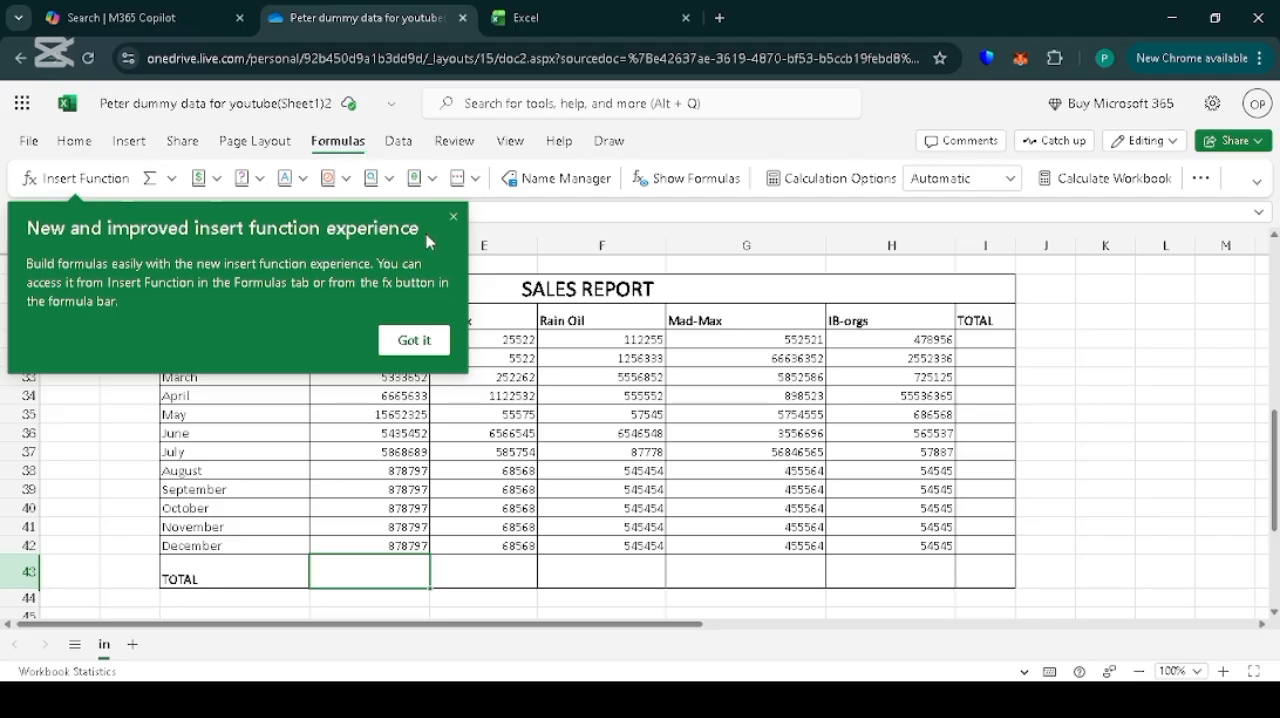
click(455, 217)
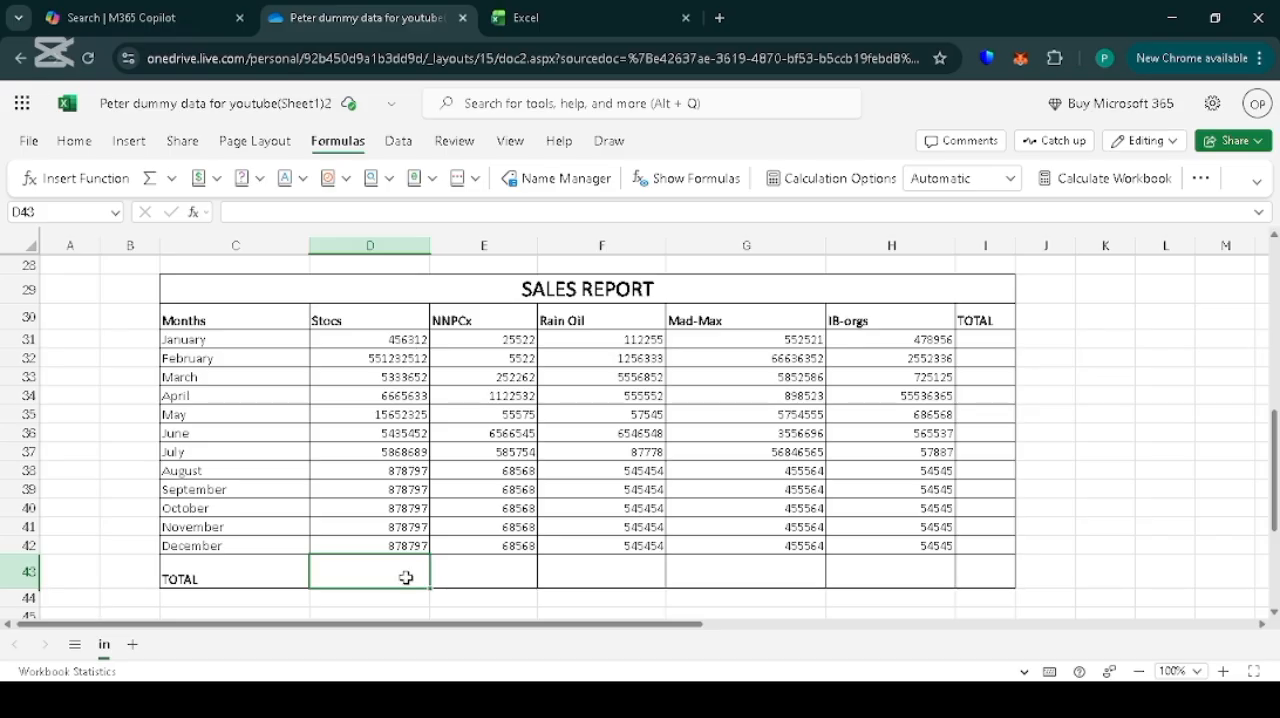
drag(391, 340, 397, 544)
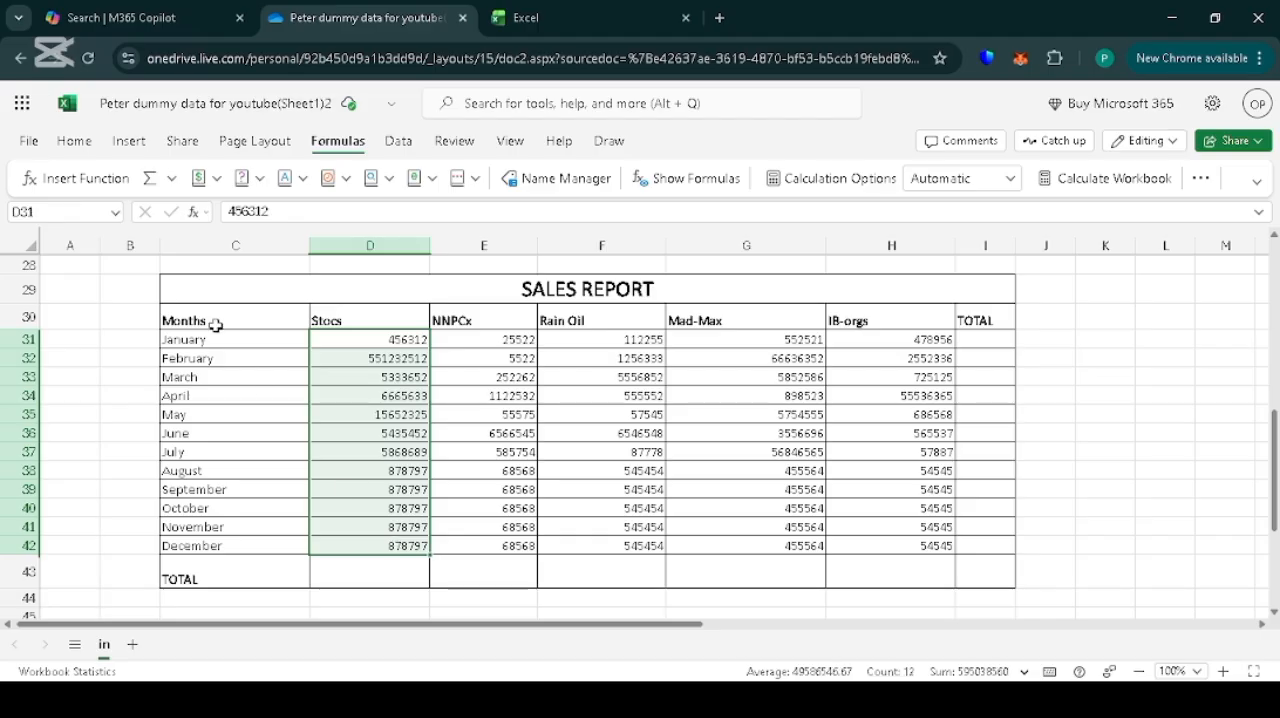
click(149, 177)
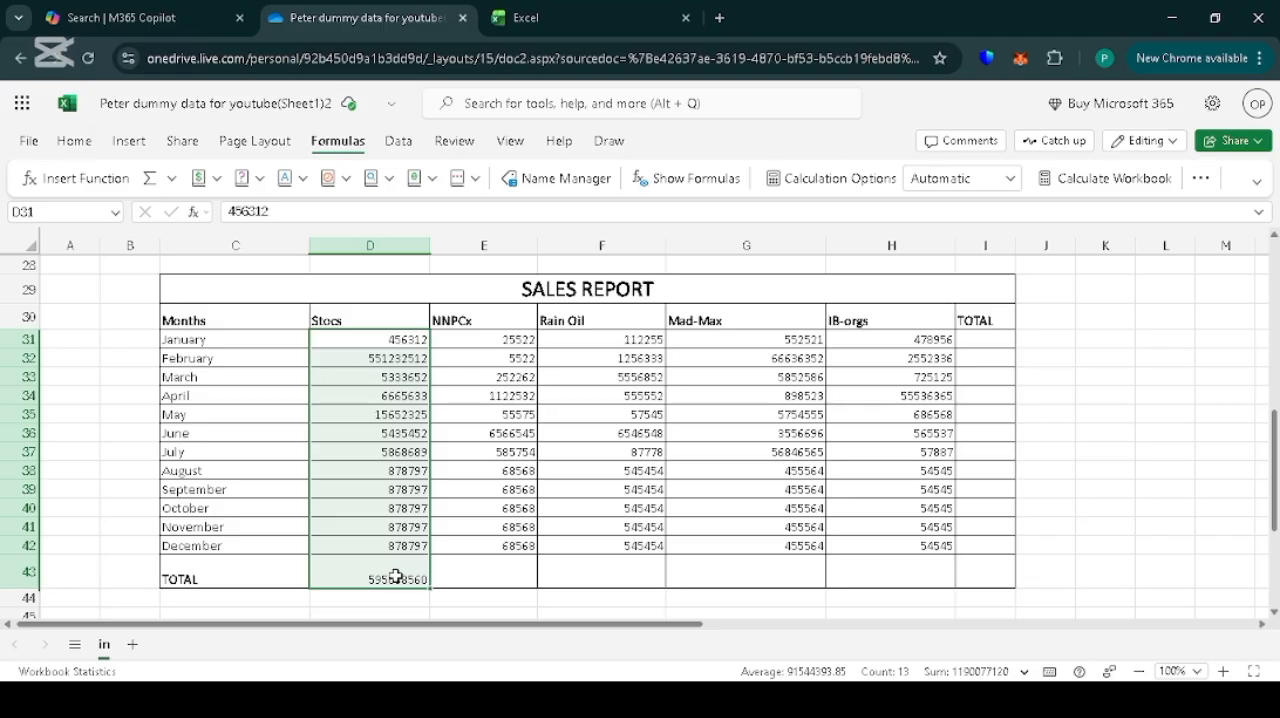
drag(515, 339, 518, 546)
key(F2)
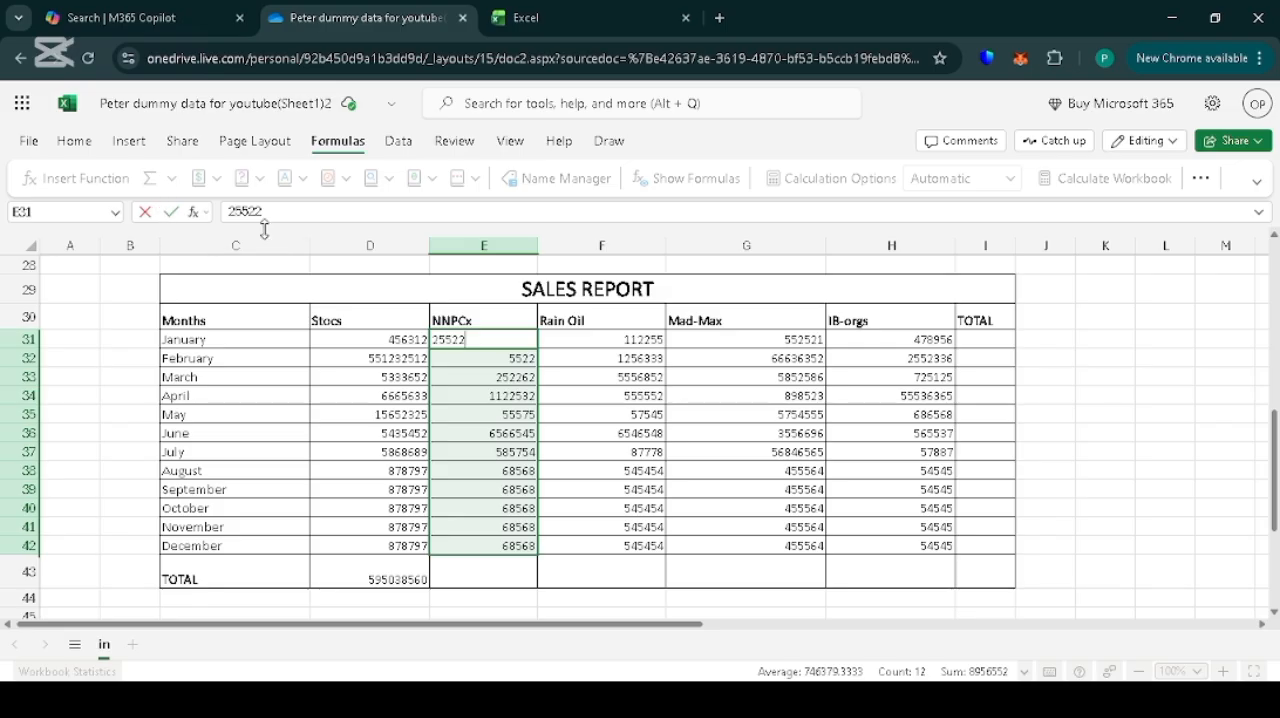
click(370, 256)
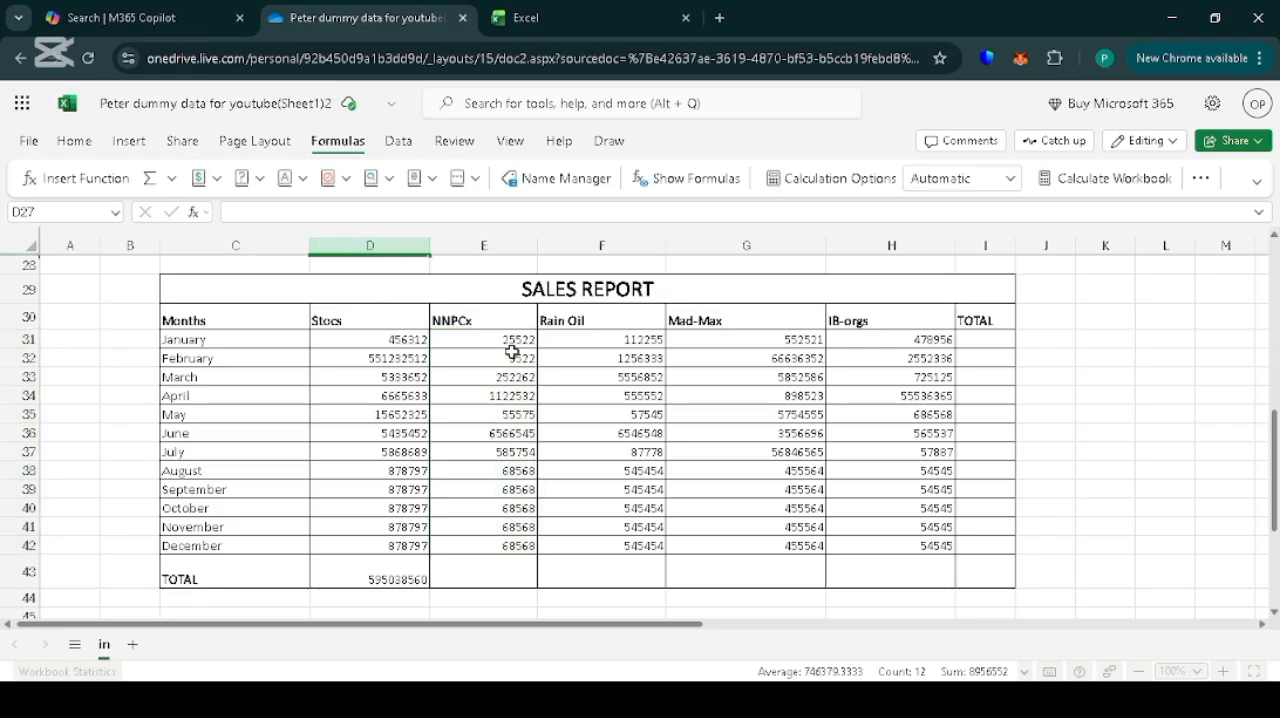
Total the NNPCx figures E31:E42 into E43 with AutoSum, and inspect the formulas in E43 and D43.
drag(512, 340, 515, 545)
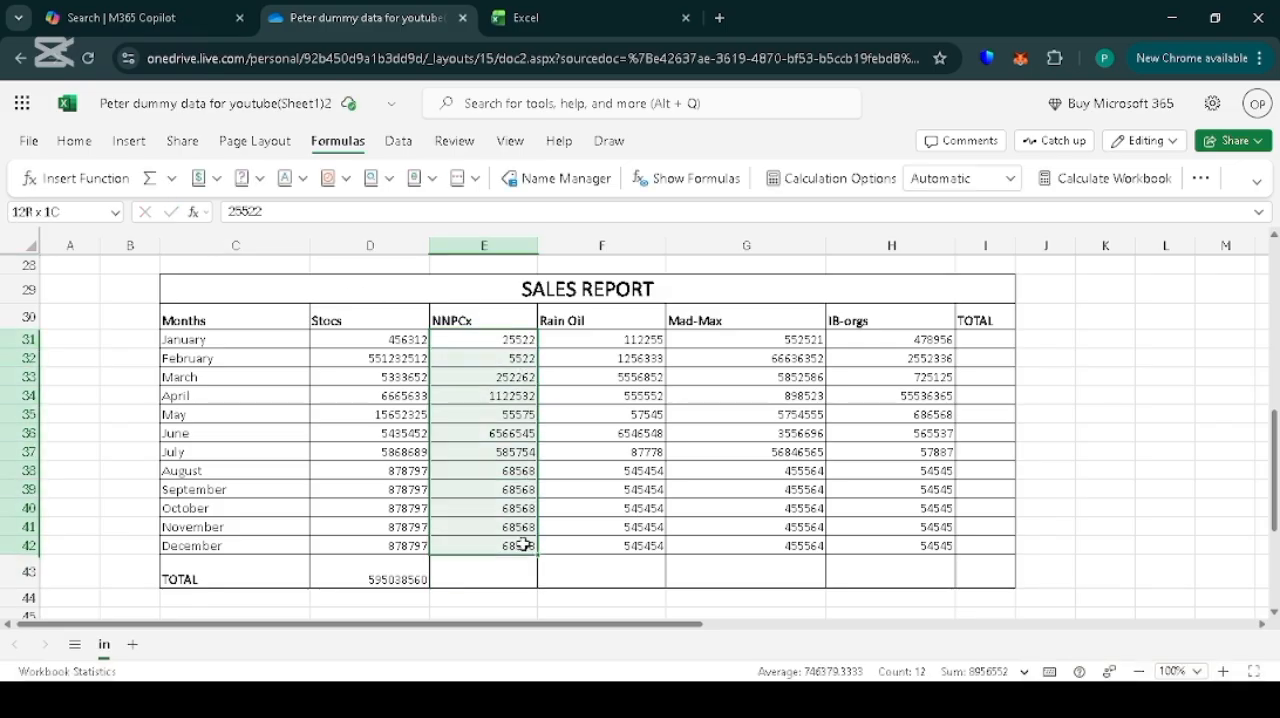
click(140, 186)
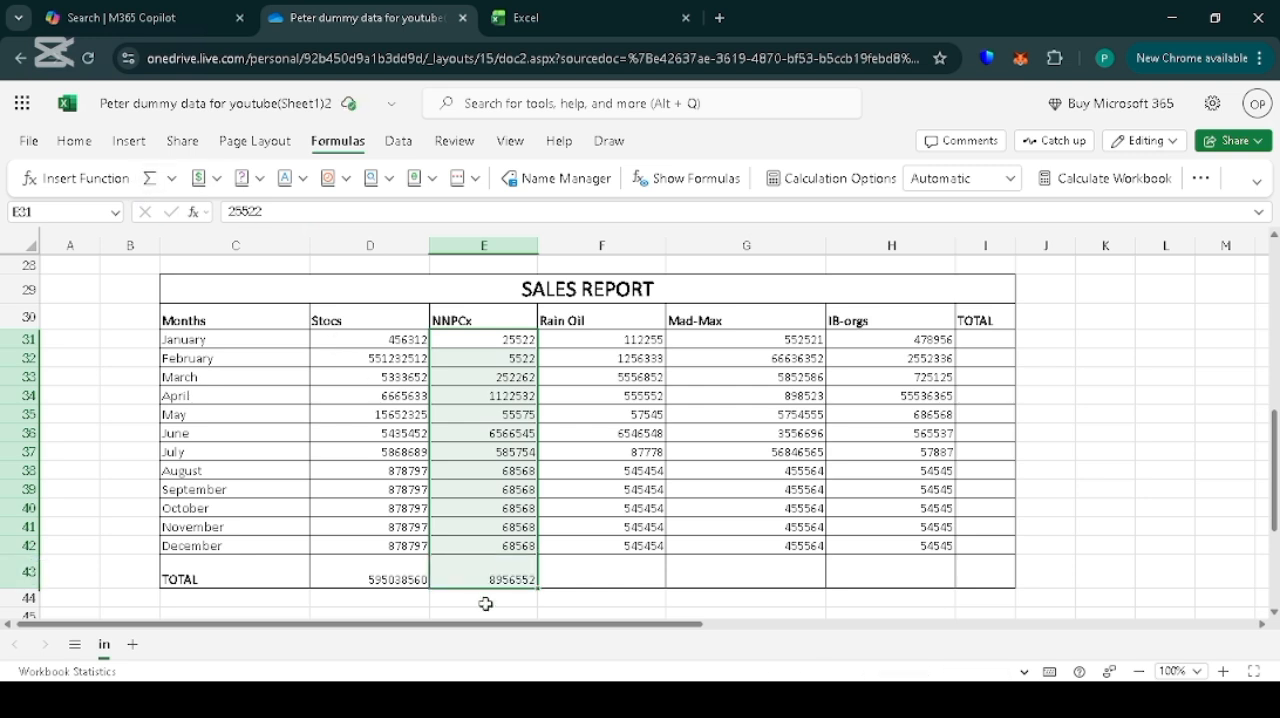
click(520, 579)
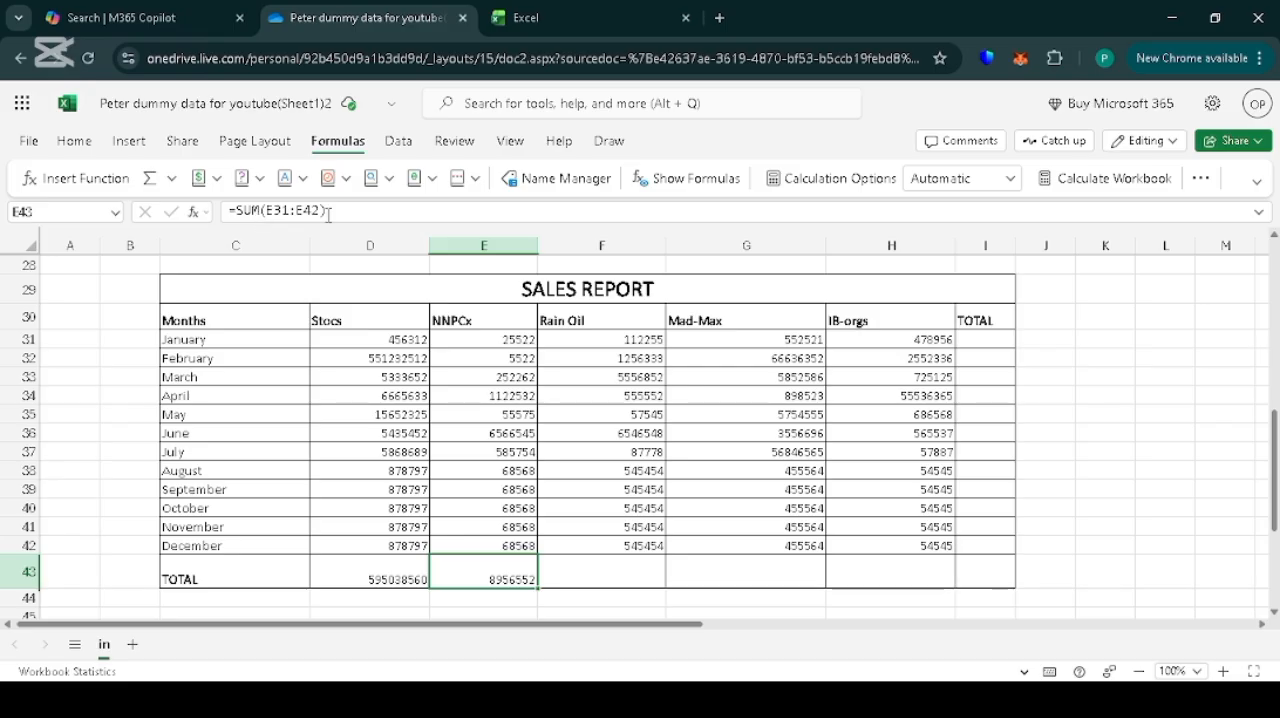
mouse_move(279, 205)
click(384, 578)
double_click(384, 578)
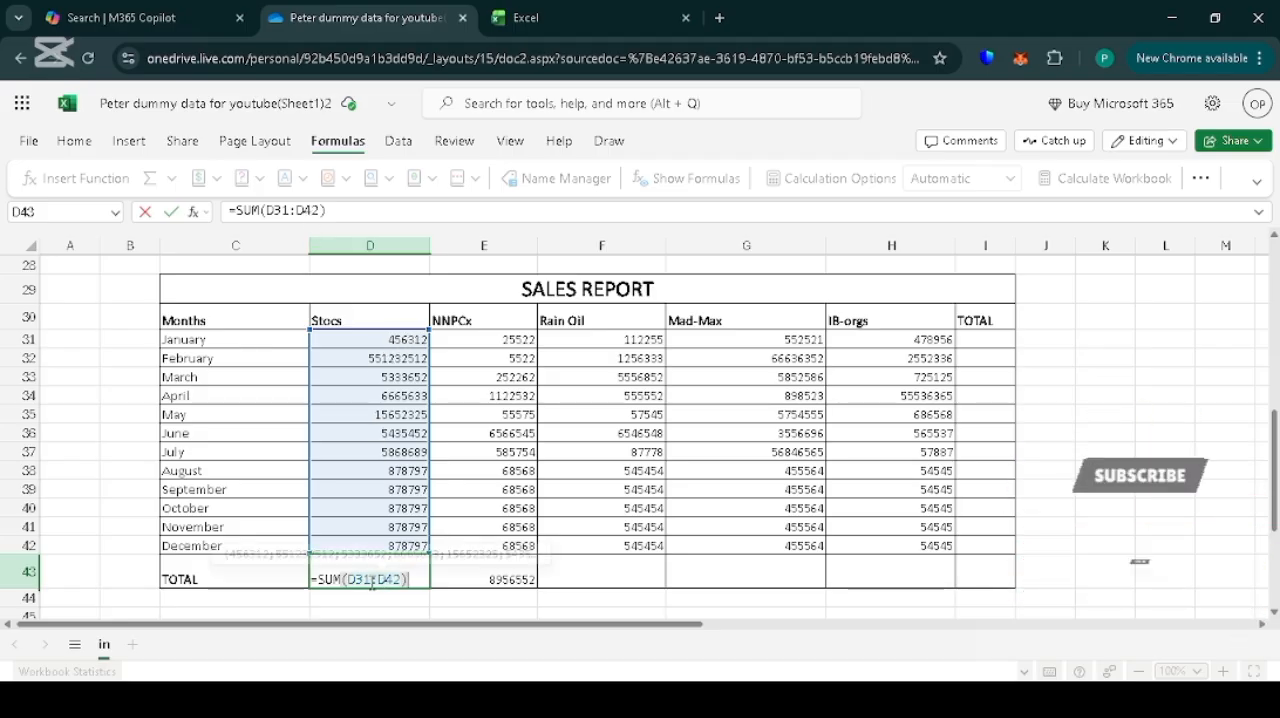
Total the Rain Oil figures in F43 by entering the formula =SUM(F31:F42).
click(636, 579)
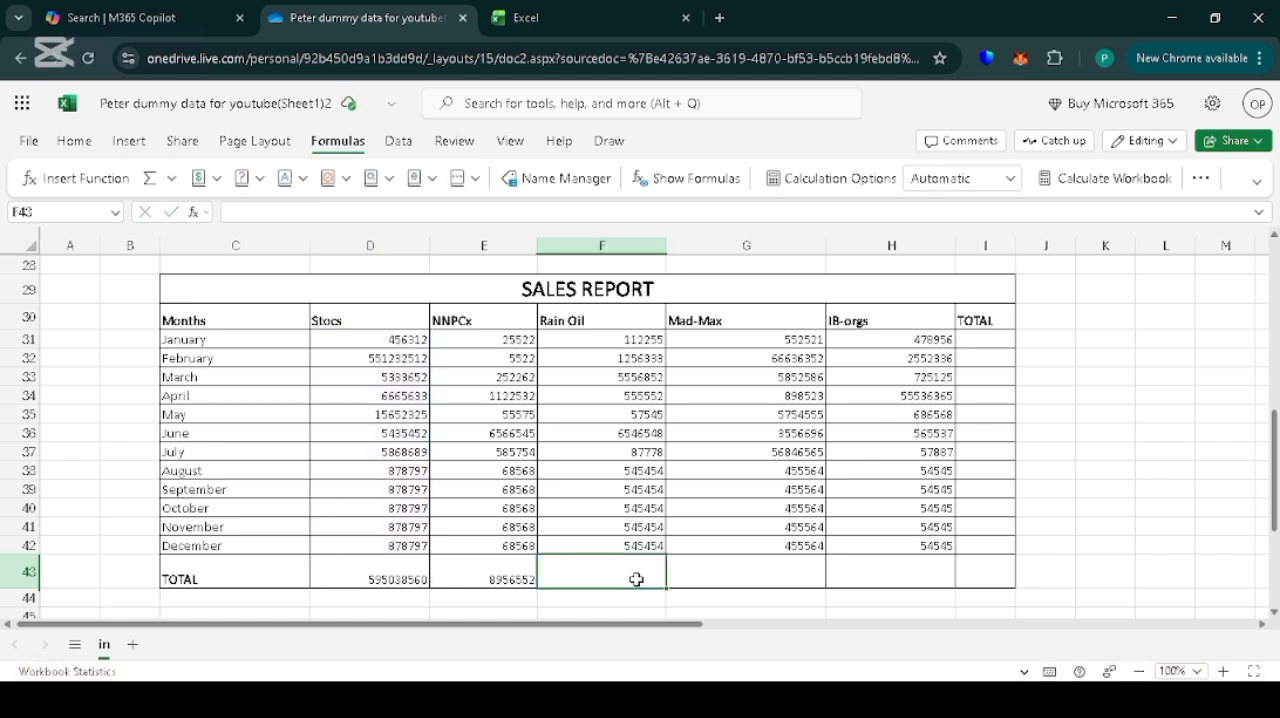
text(=)
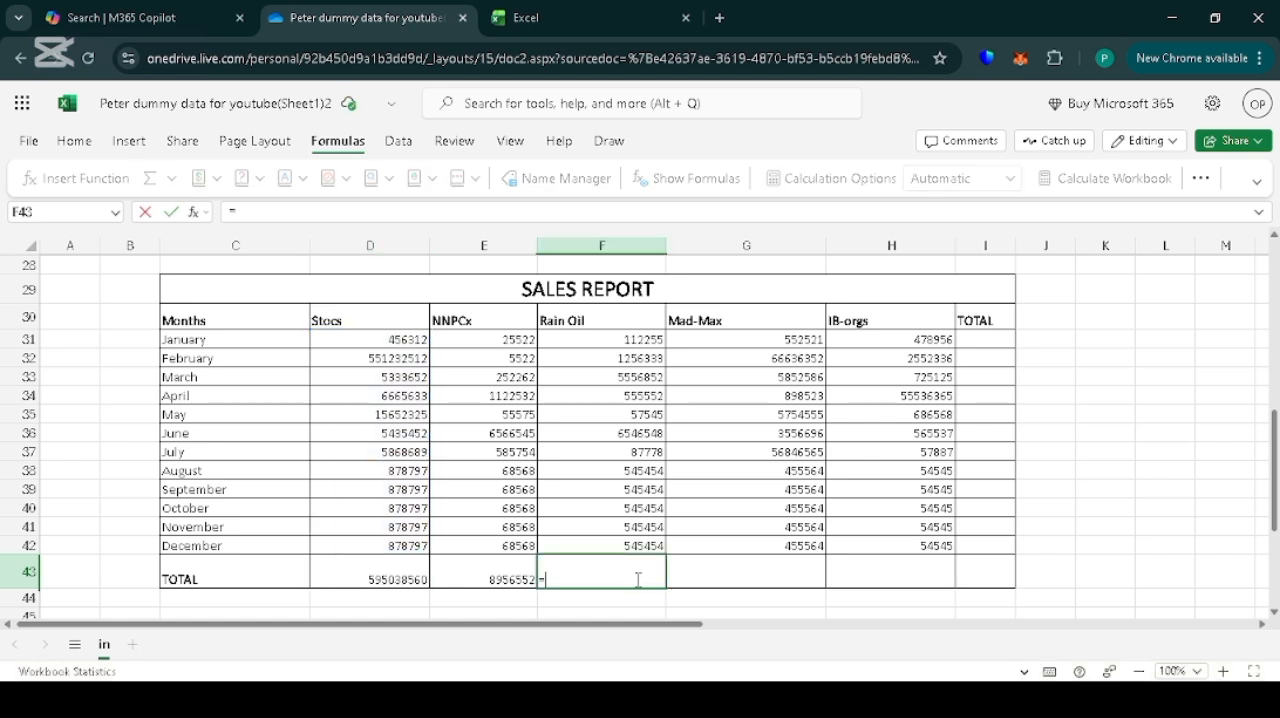
text(S)
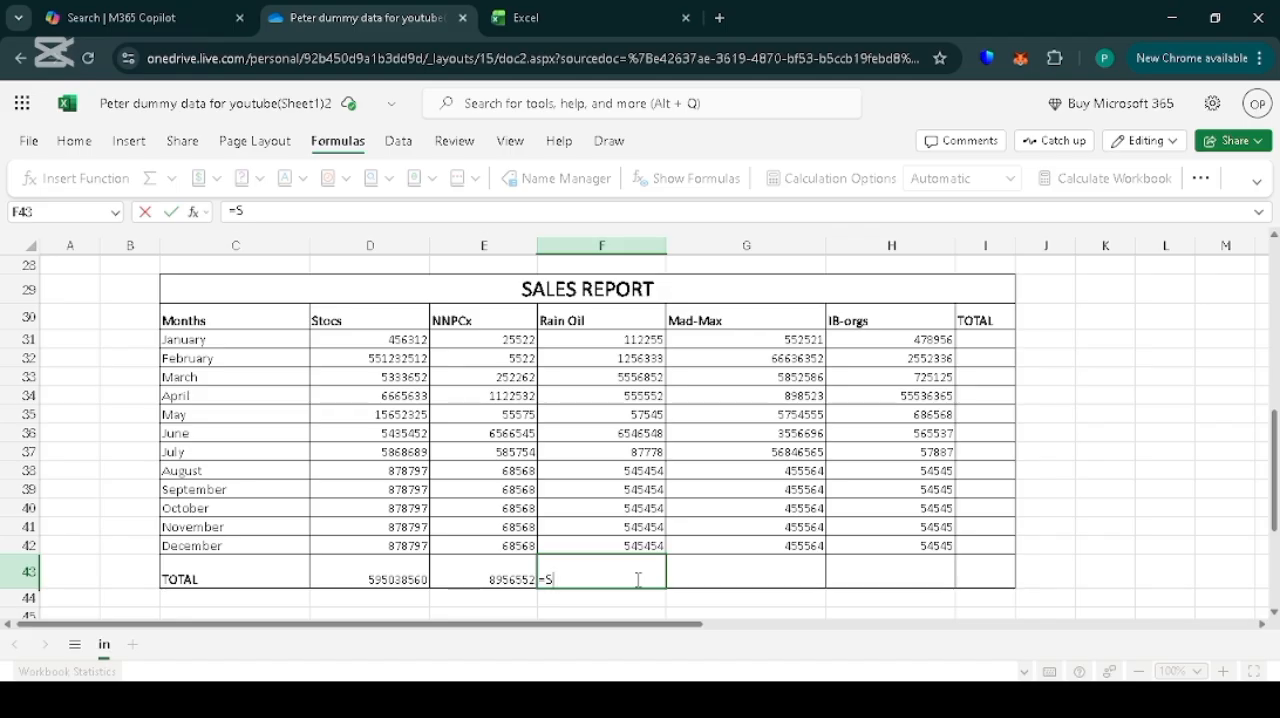
text(UM)
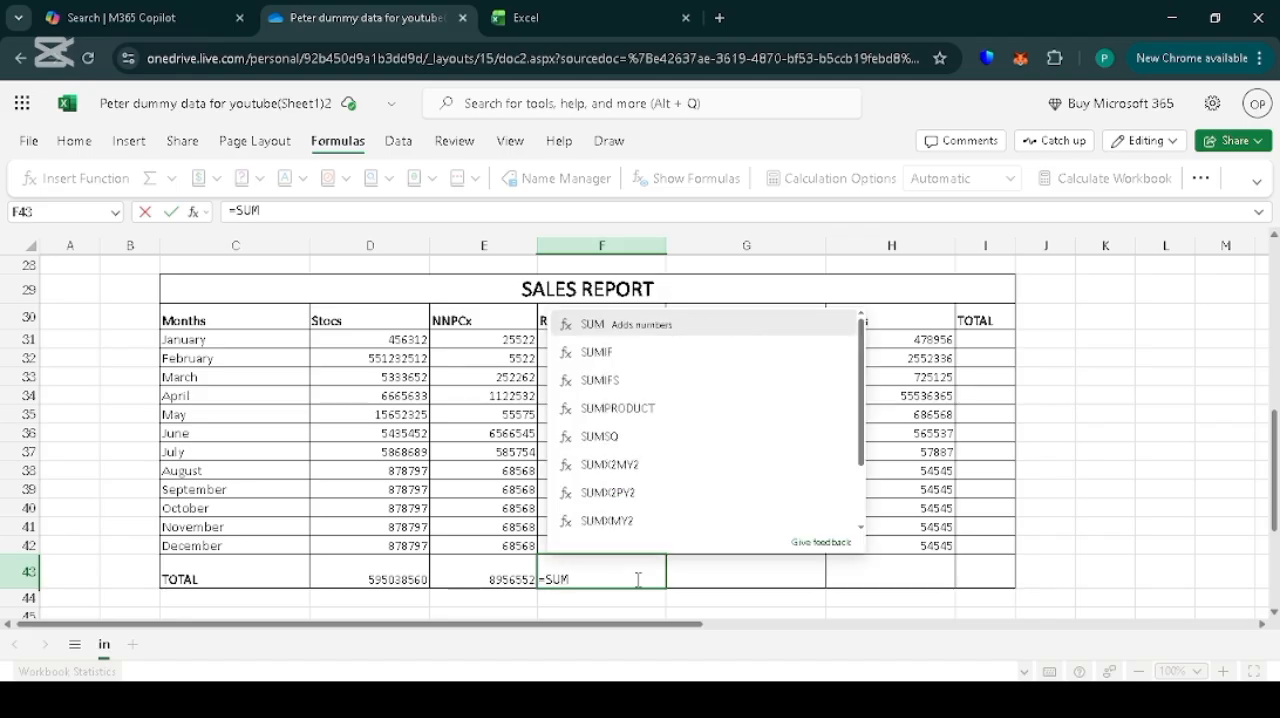
text(()
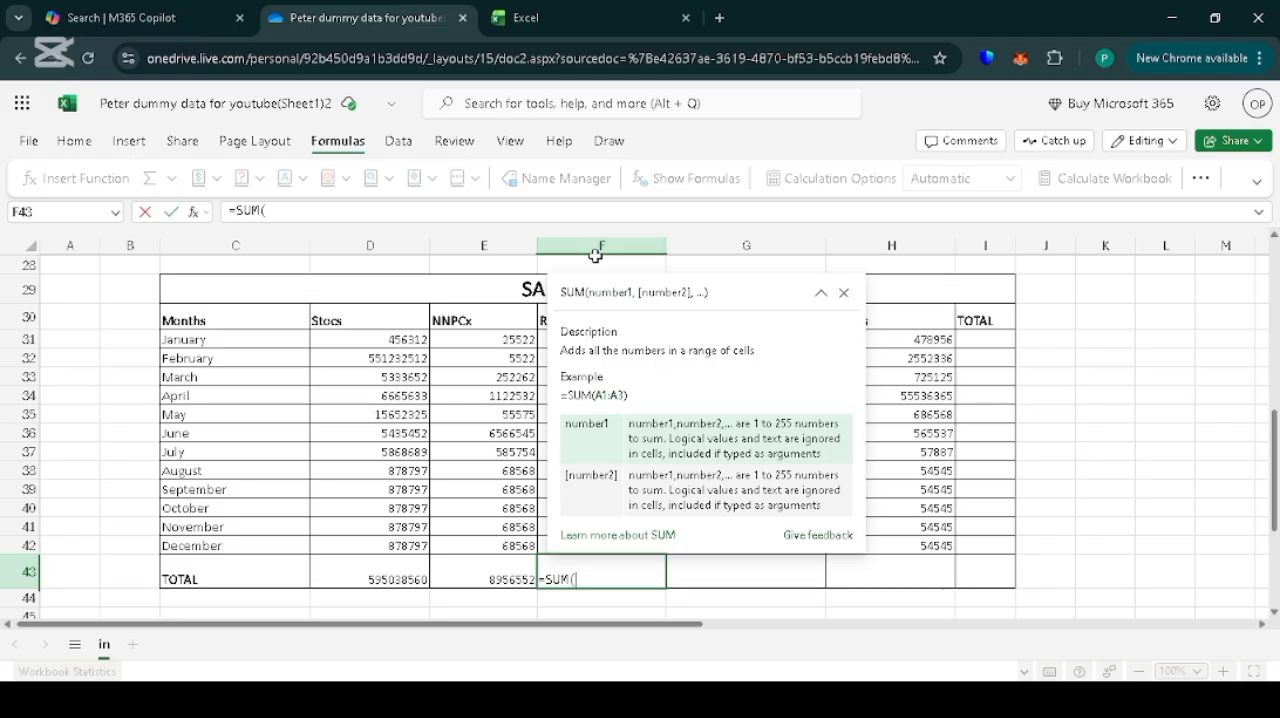
text(F)
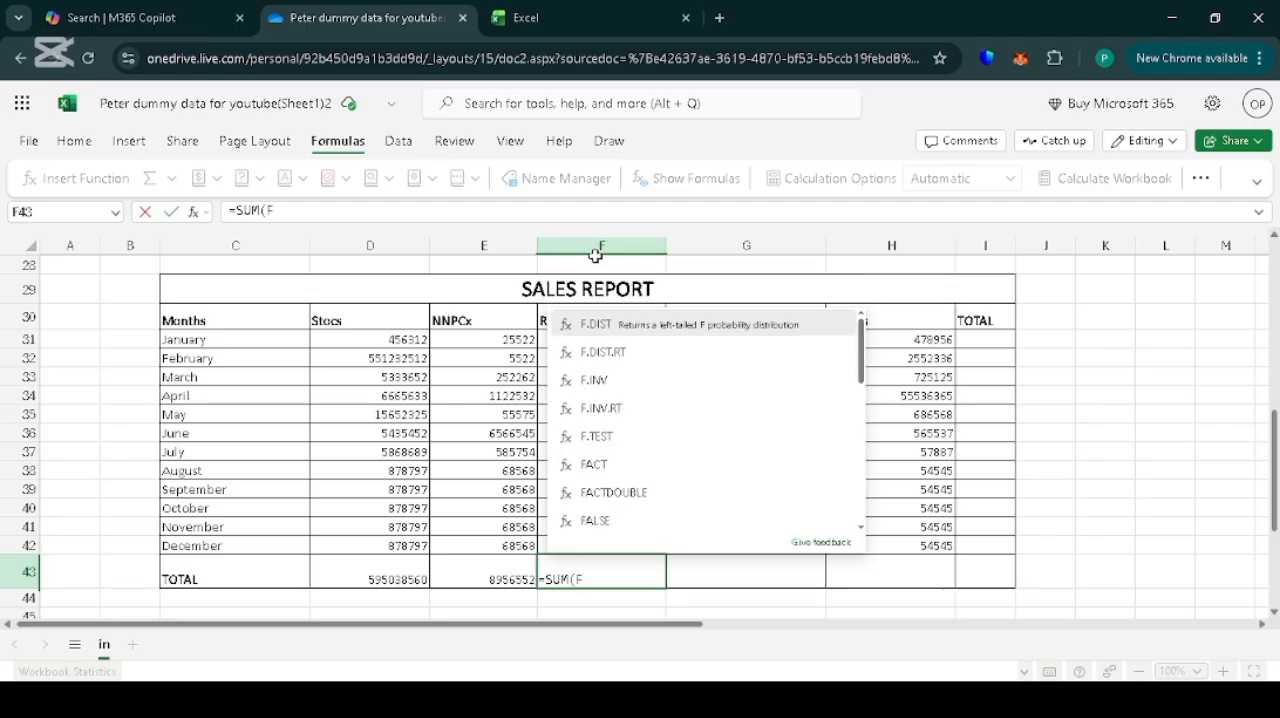
text(31)
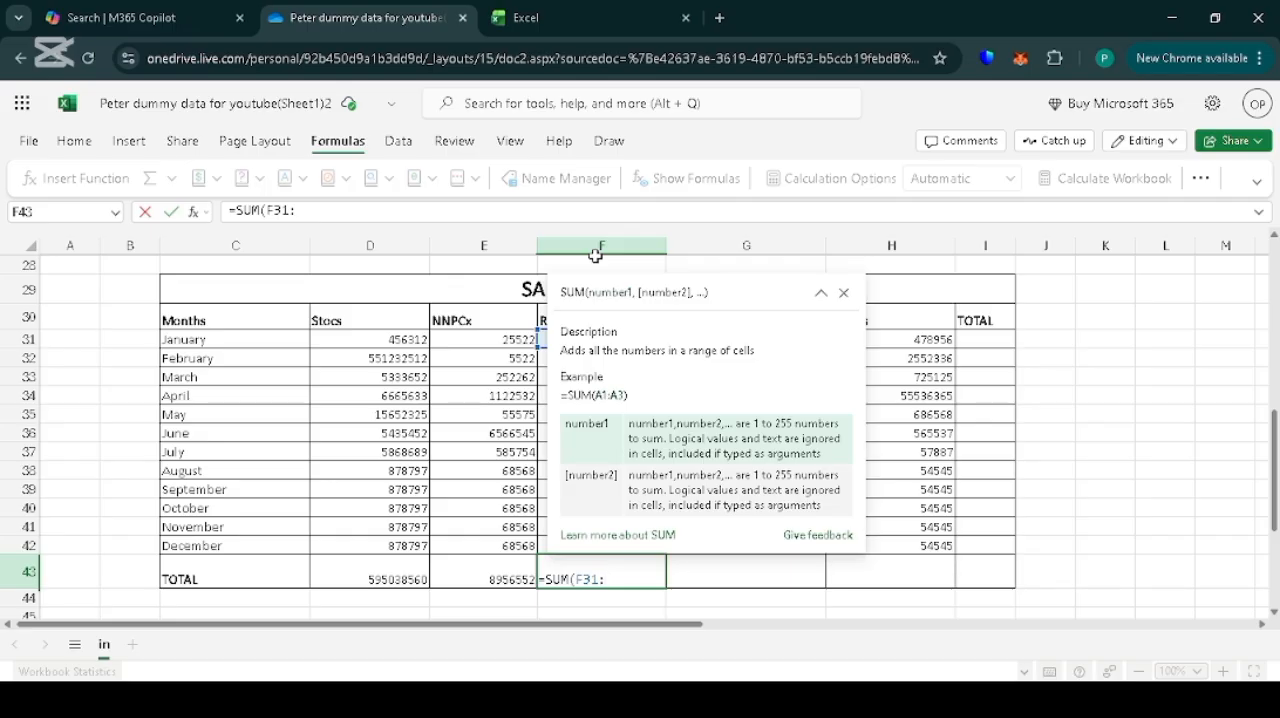
text(:F4)
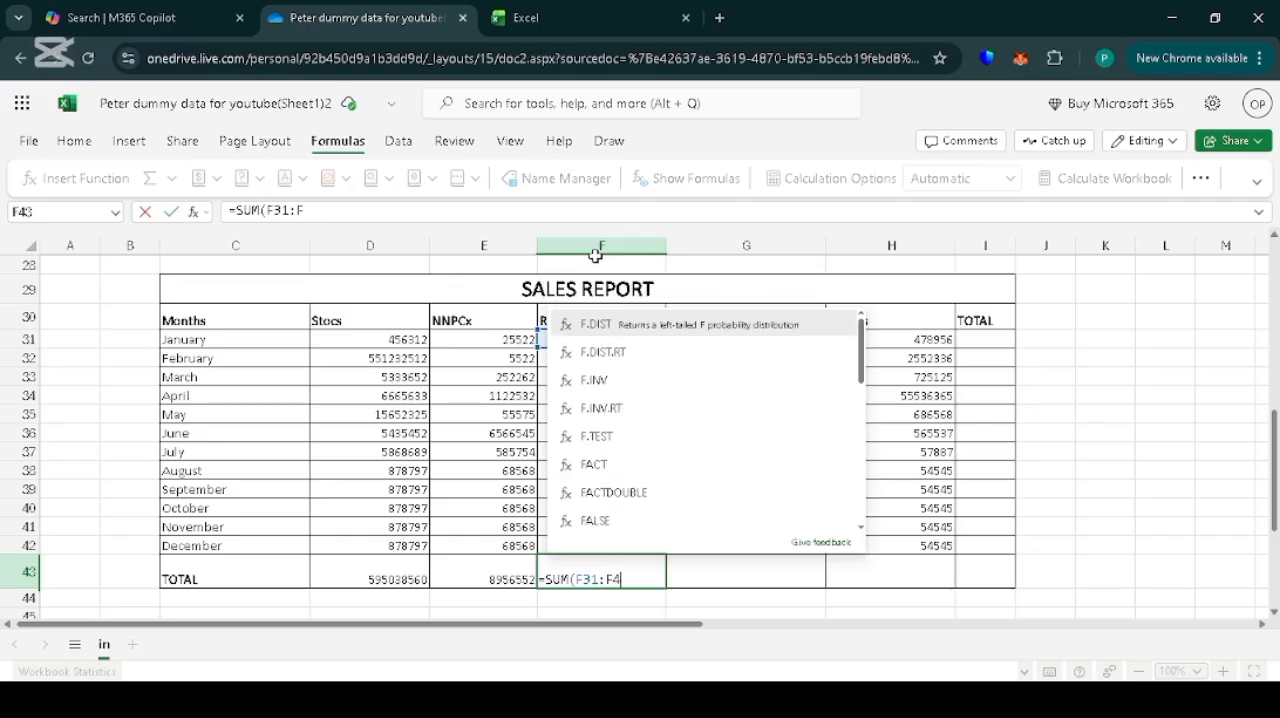
text(2)
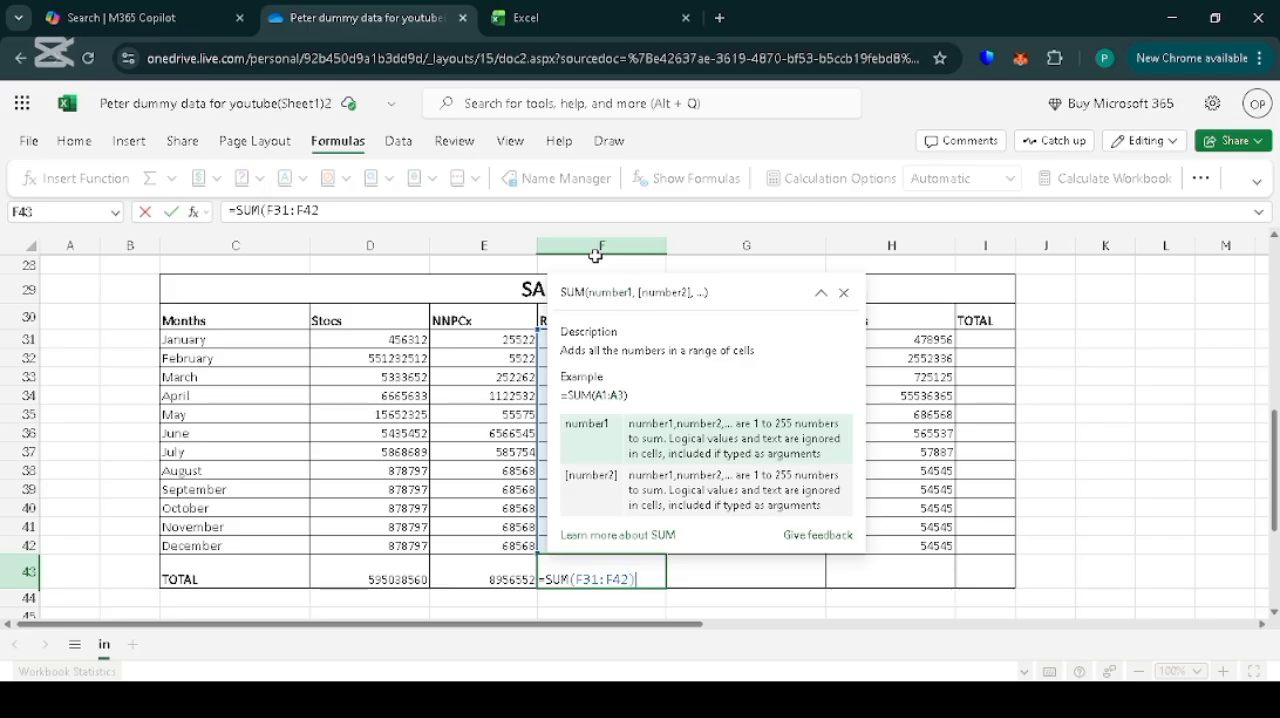
text())
key(Return)
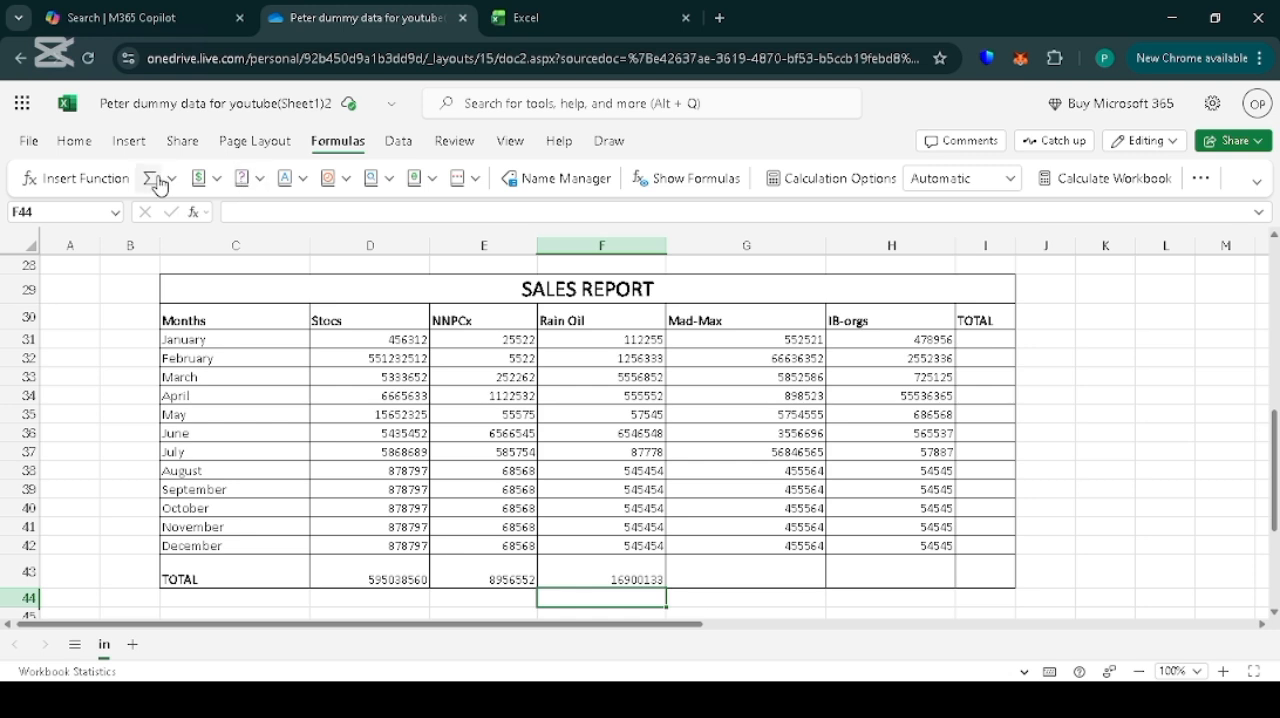
Total the Mad-Max figures G31:G42 into G43 and the IB-orgs figures H31:H42 into H43 with AutoSum.
drag(778, 337, 794, 546)
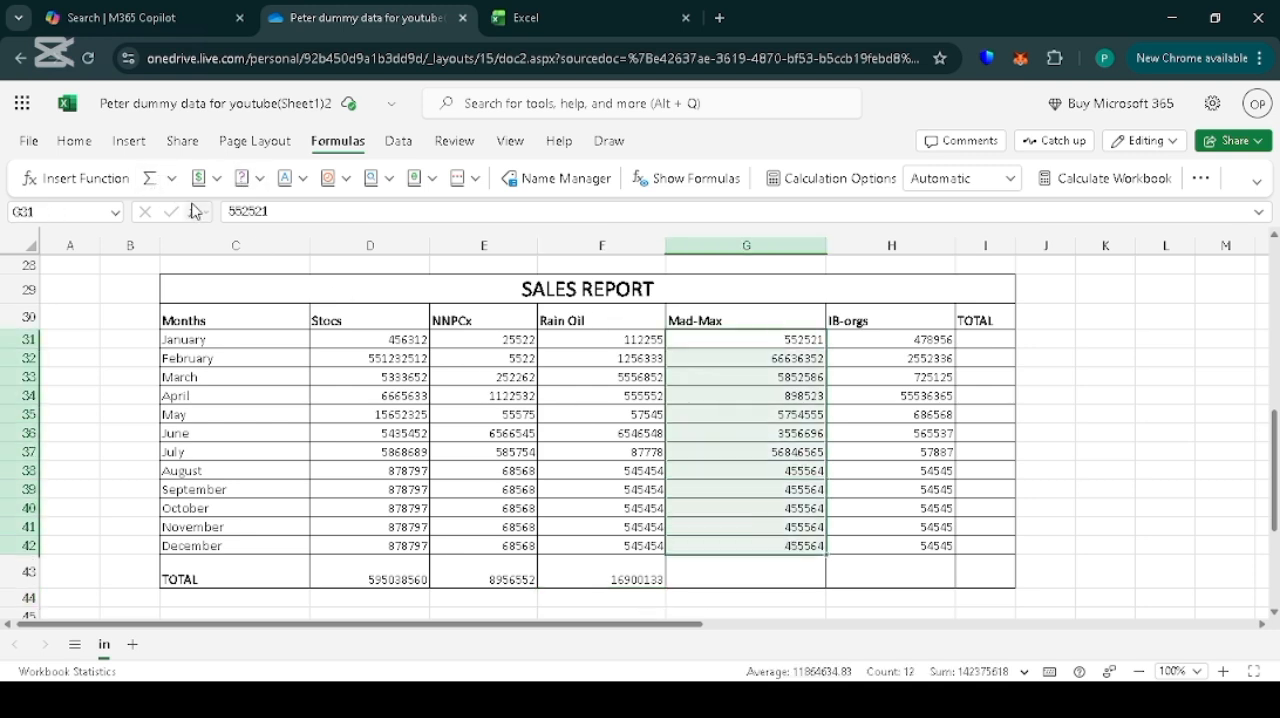
click(150, 178)
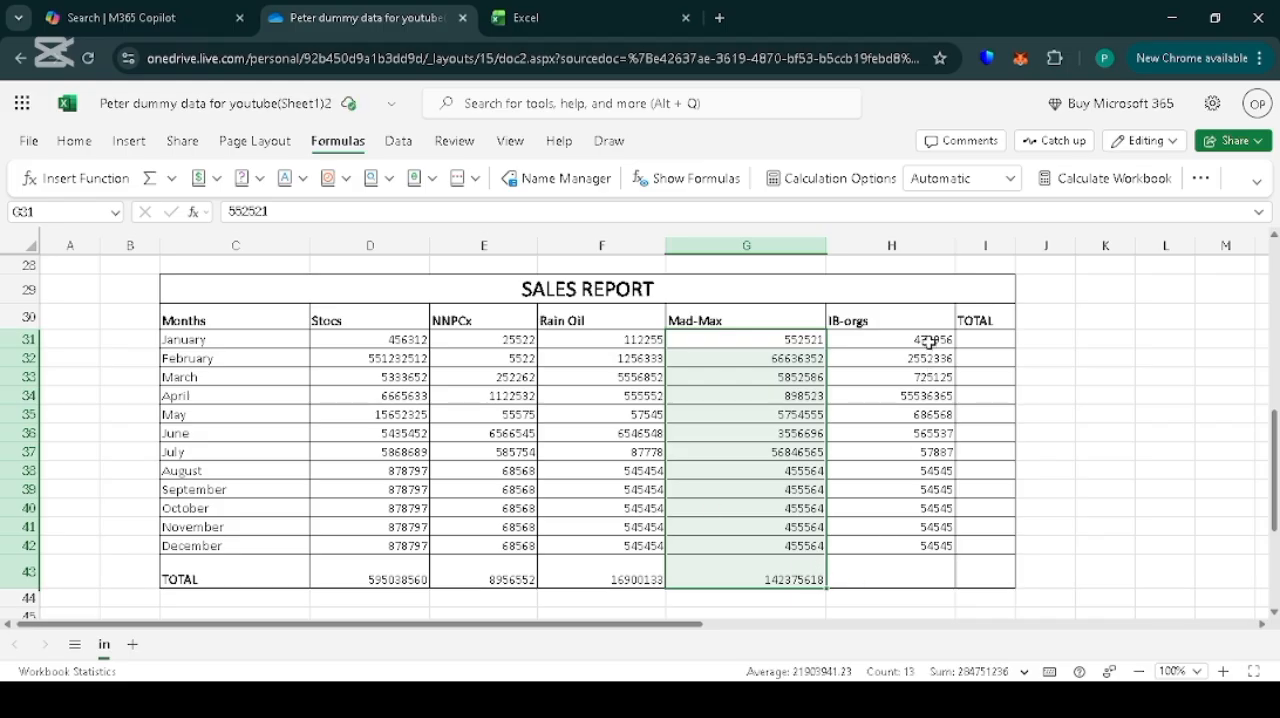
drag(929, 340, 934, 543)
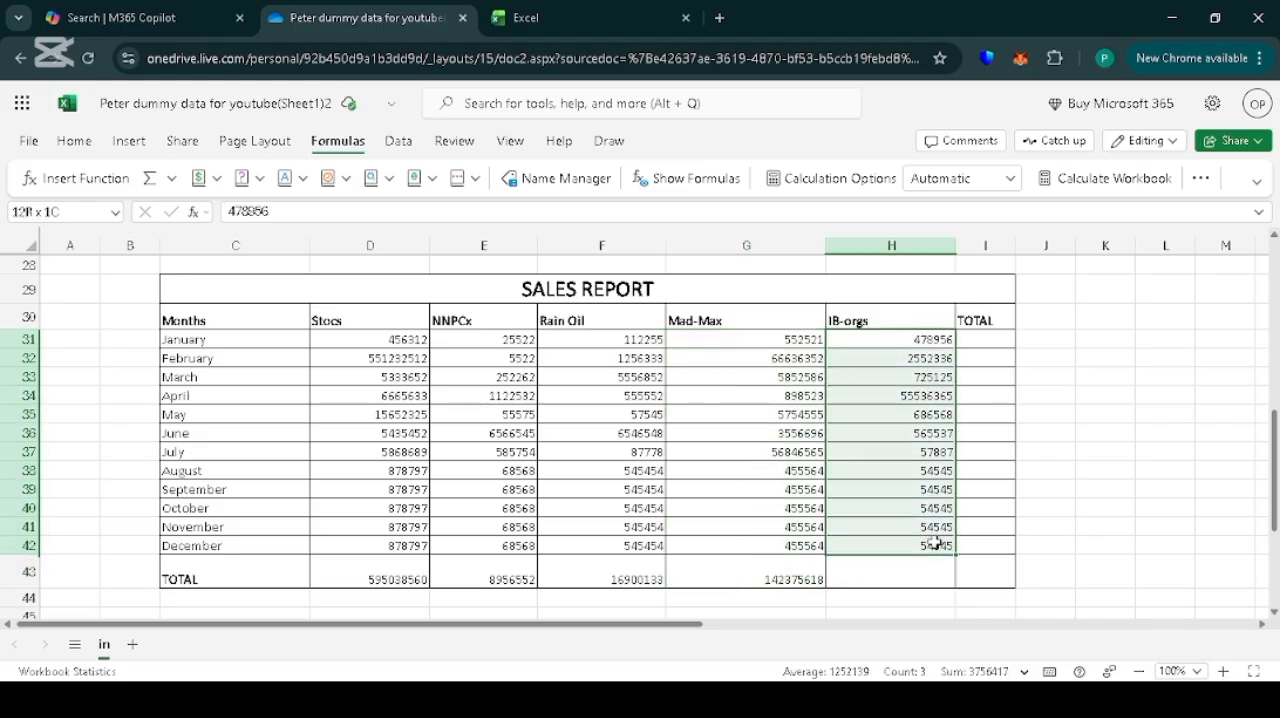
click(143, 178)
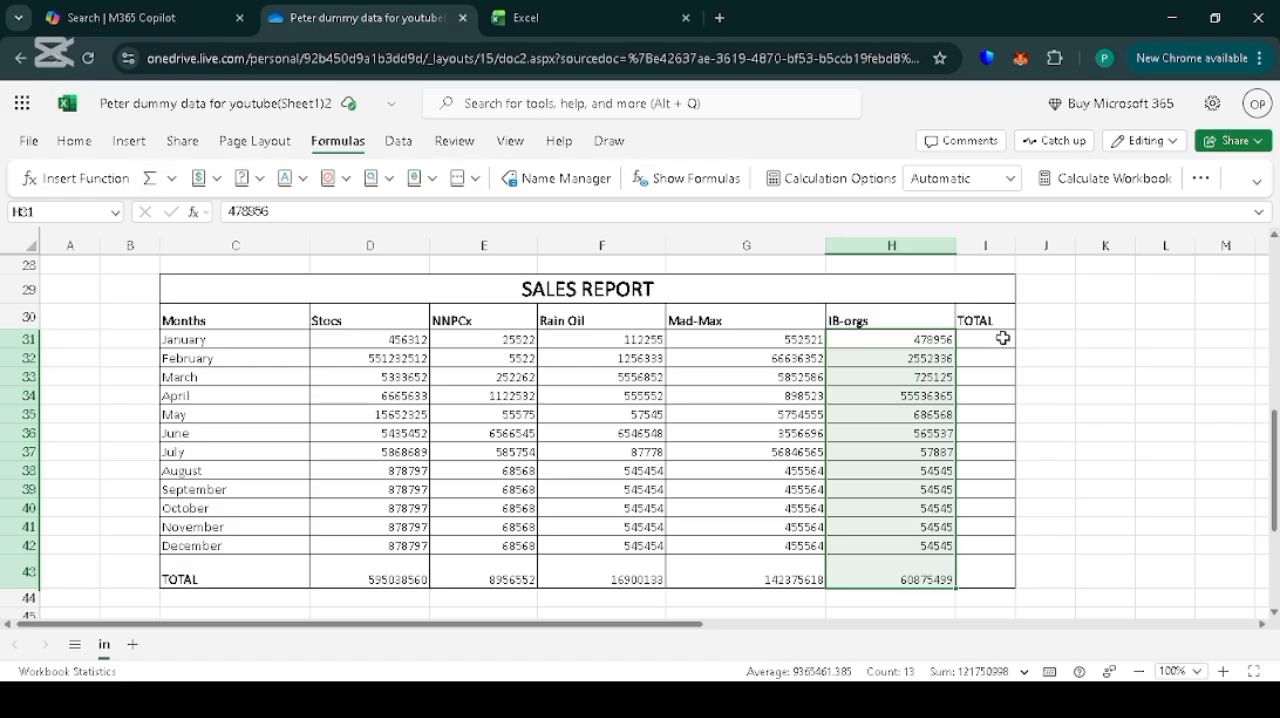
In a slightly widened TOTAL column I, AutoSum January's D31:H31 into I31 and fill the formula down through December in I42.
drag(1015, 245, 1048, 245)
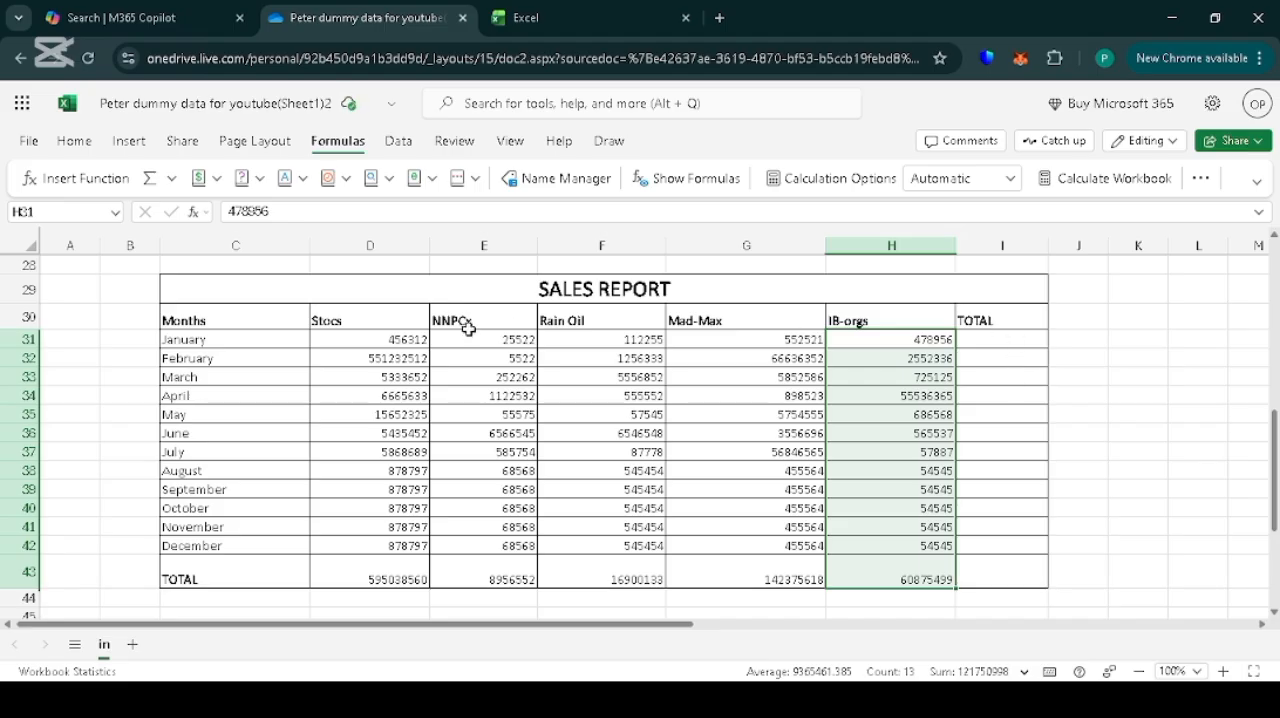
drag(392, 340, 940, 342)
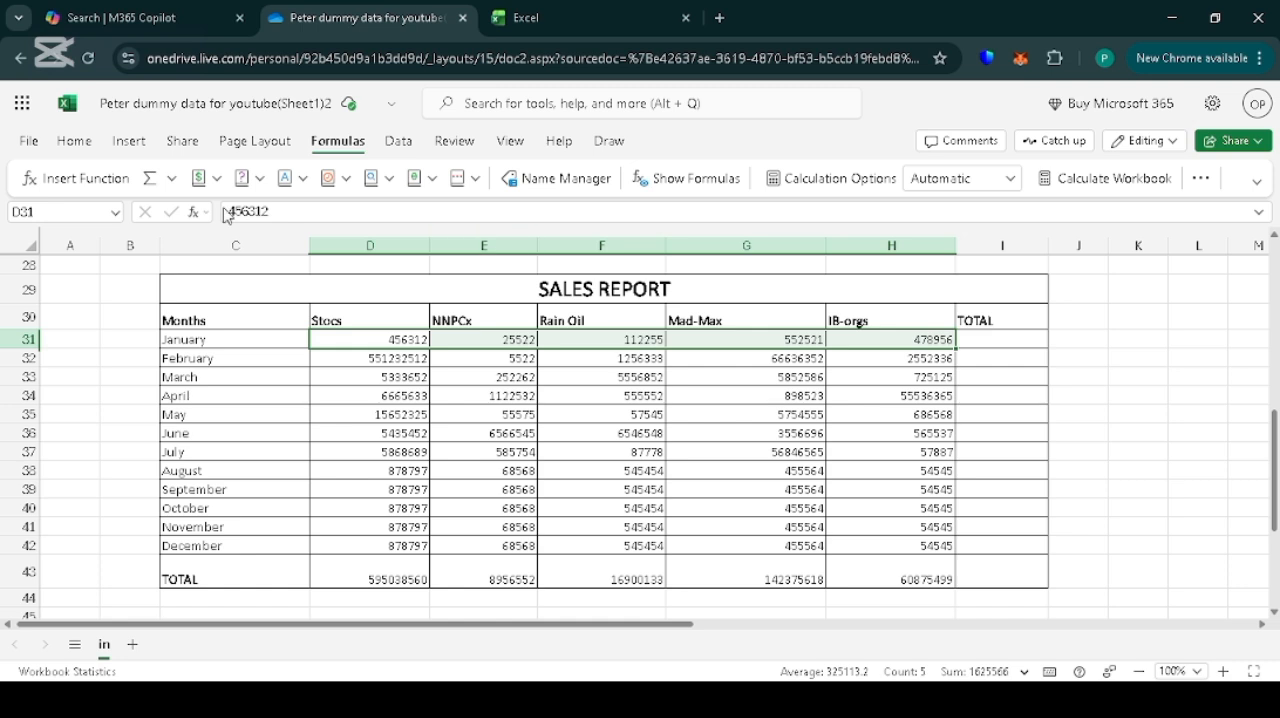
click(145, 181)
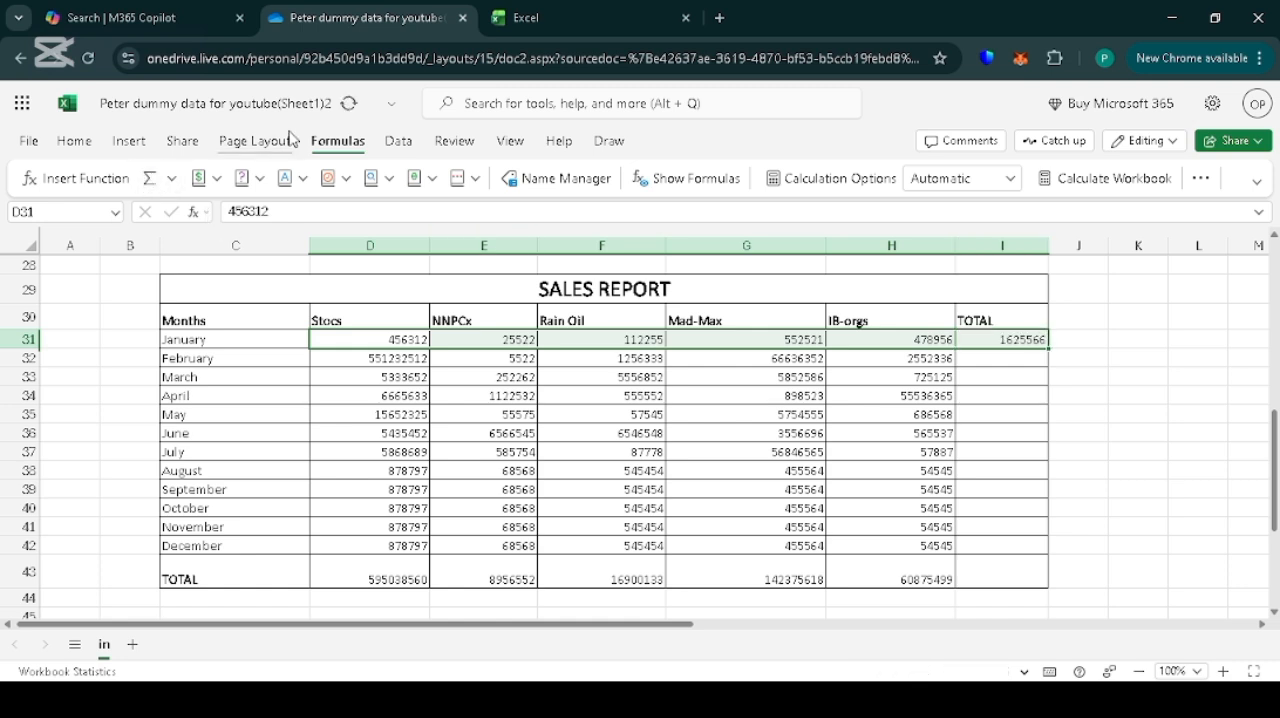
click(1033, 341)
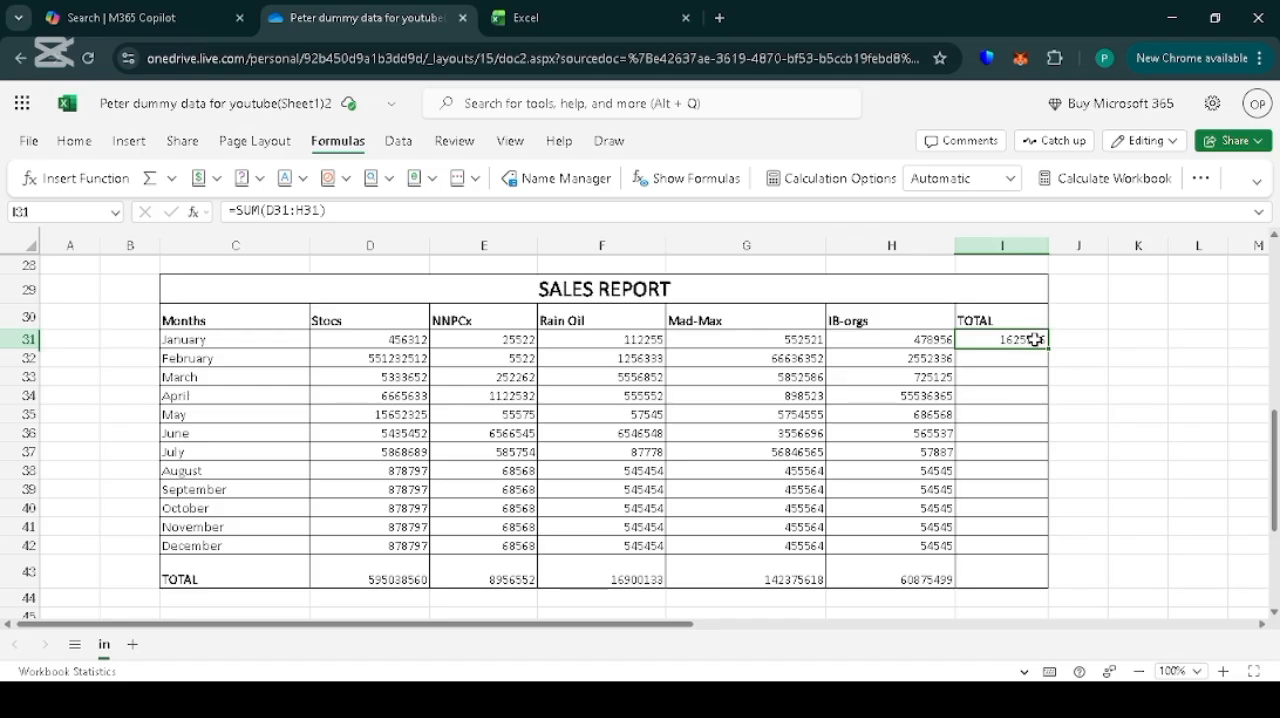
drag(1050, 348, 1046, 541)
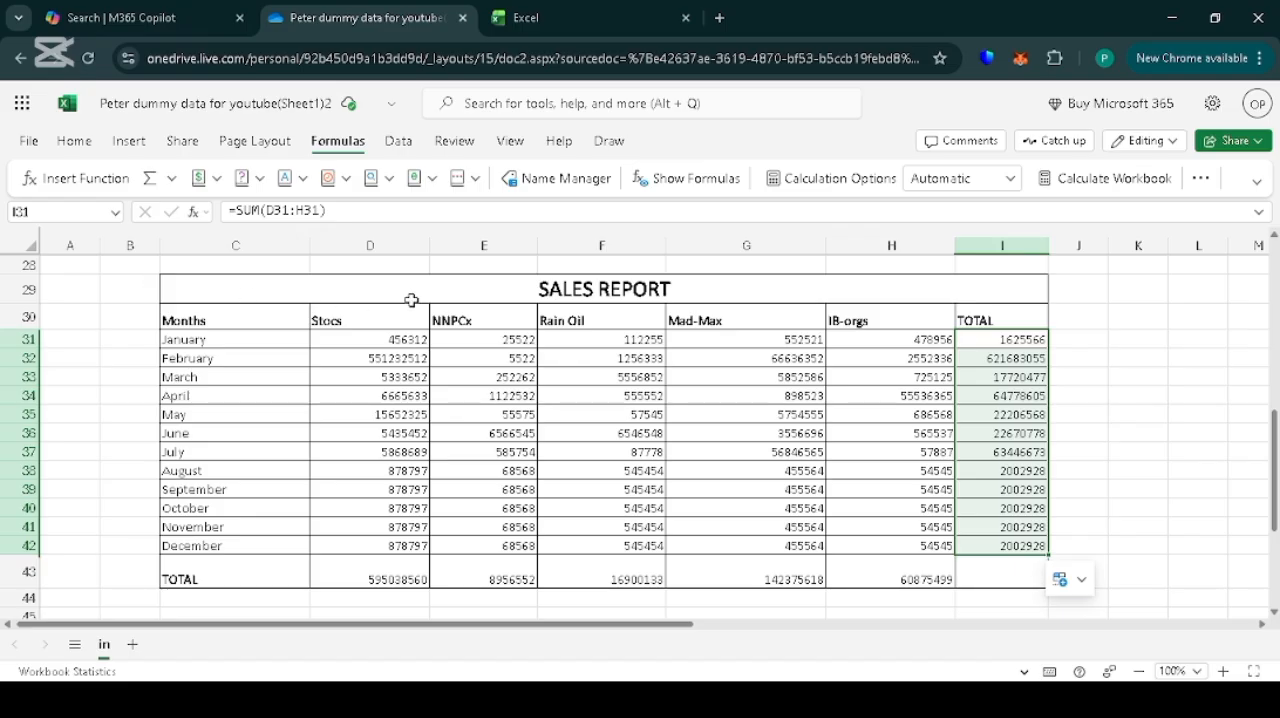
Give the merged SALES REPORT title cell in row 29 a dark blue fill and white text.
drag(185, 295, 466, 312)
drag(818, 295, 914, 286)
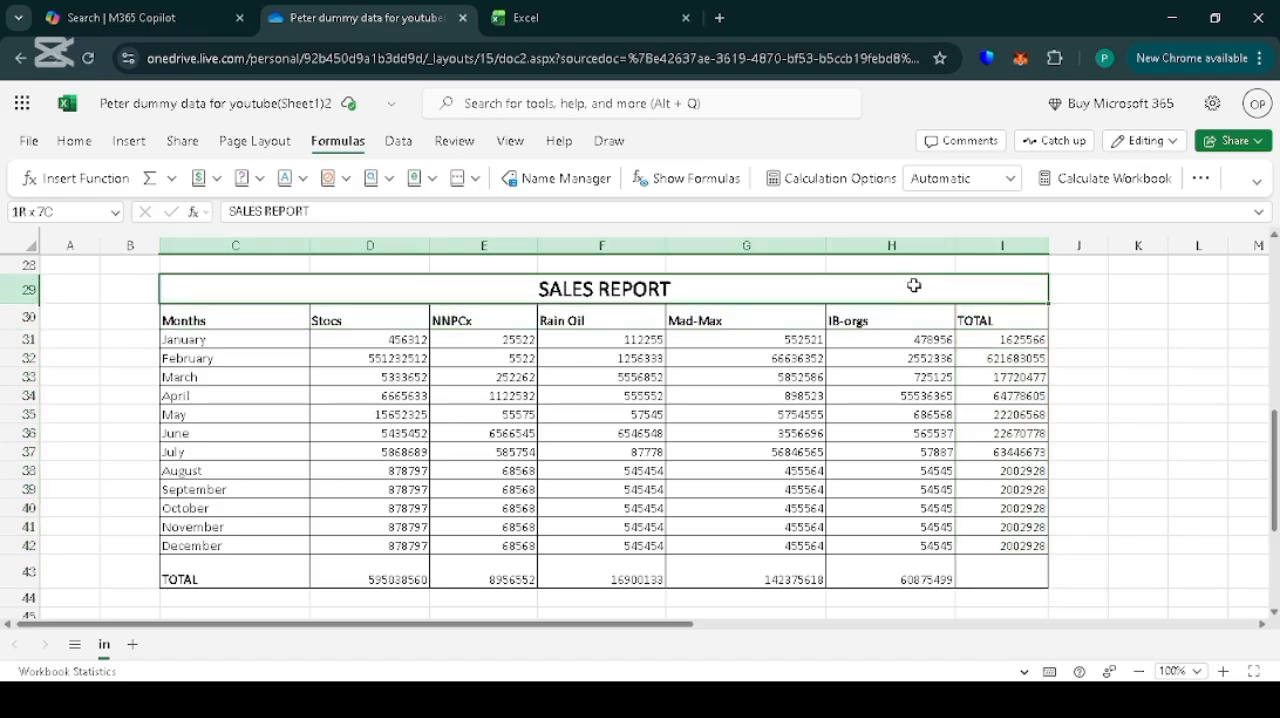
drag(1036, 301, 1036, 301)
click(74, 146)
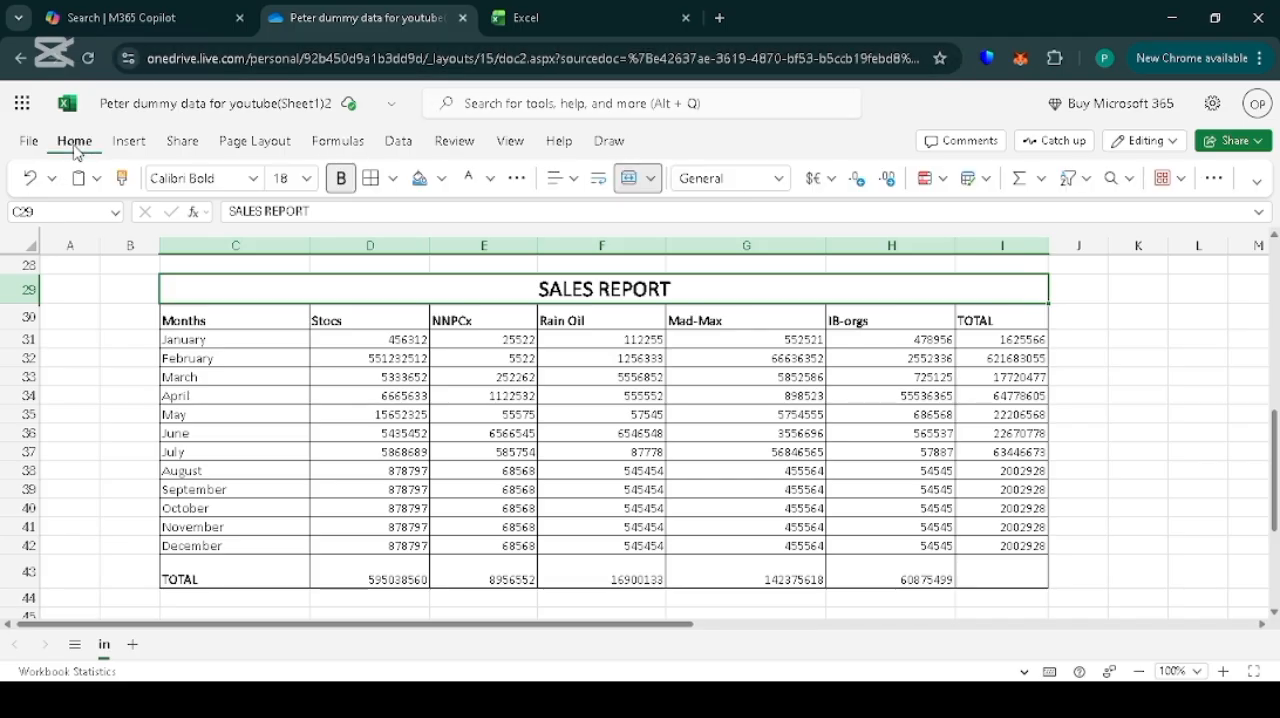
click(442, 180)
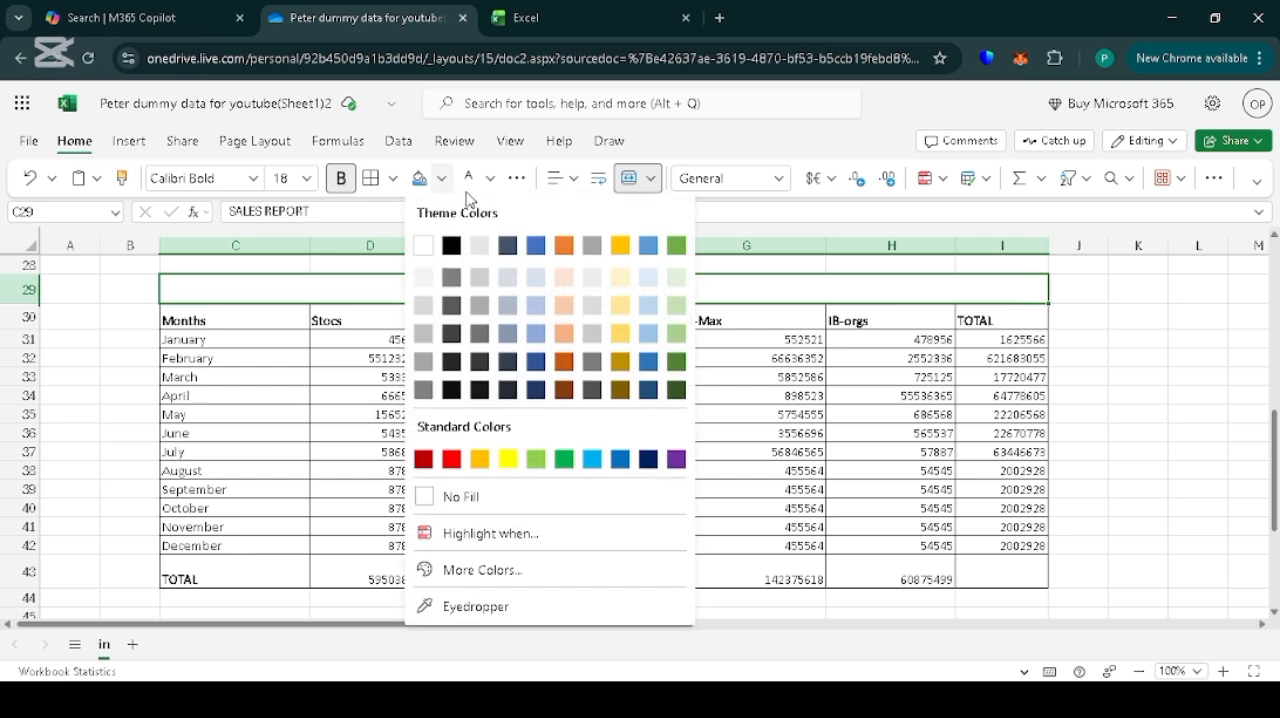
click(537, 365)
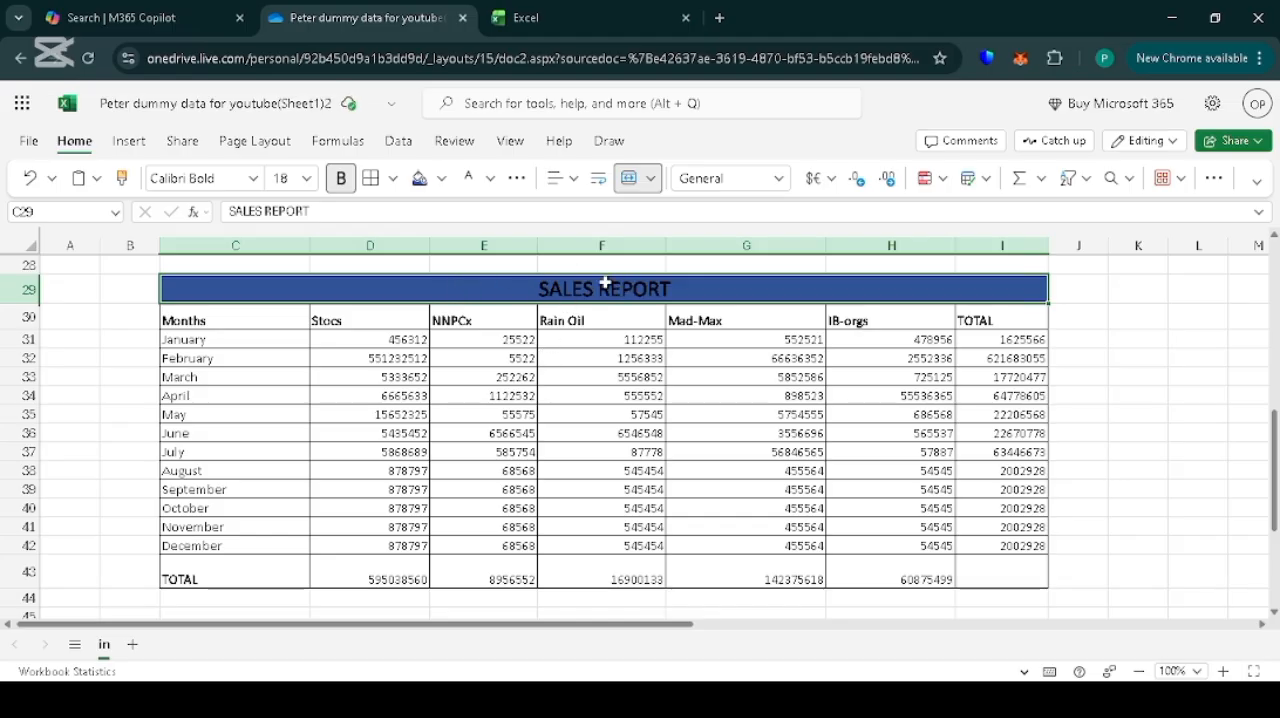
click(491, 178)
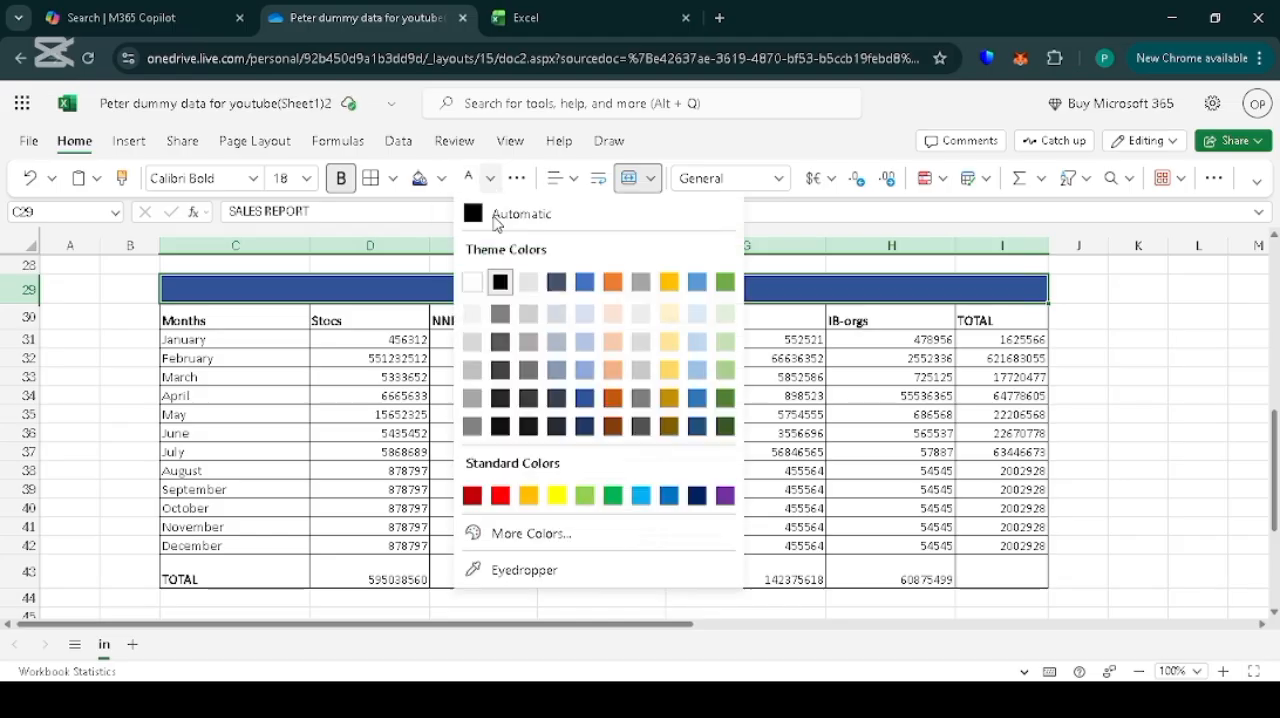
click(477, 286)
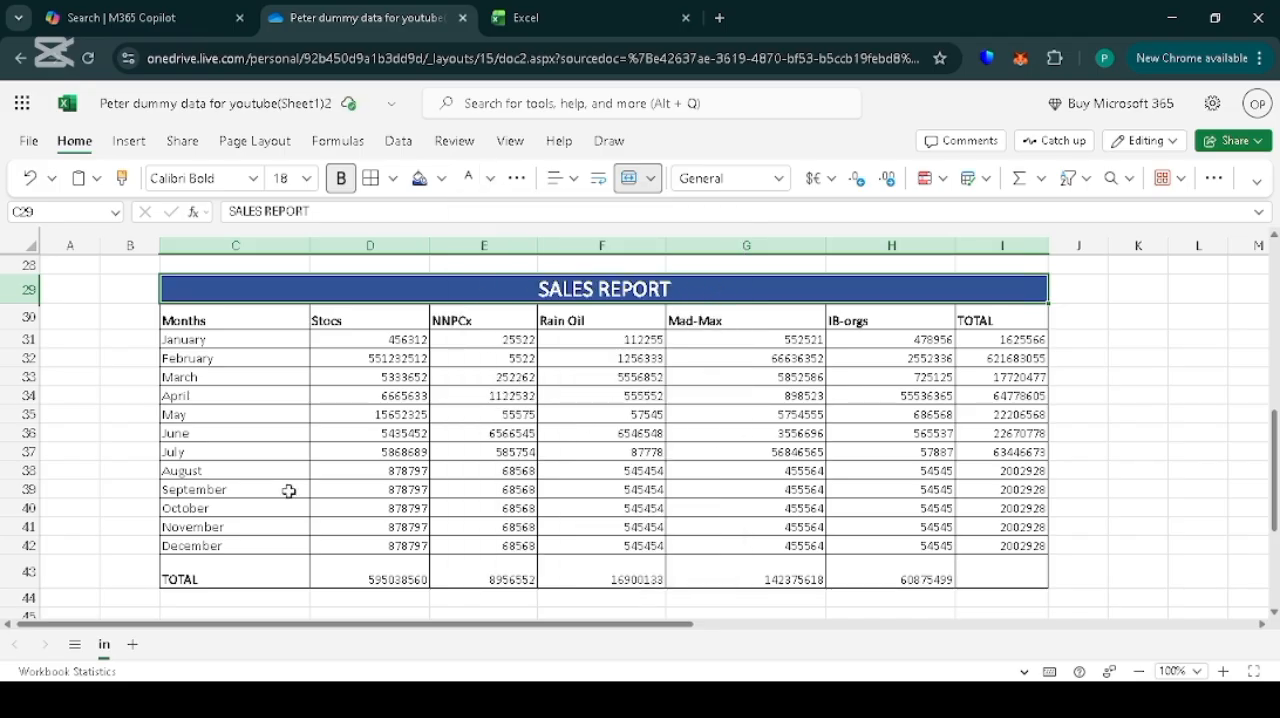
Format the total row C43:I43 with a medium blue fill and white text at font size 14.
drag(172, 578, 1044, 574)
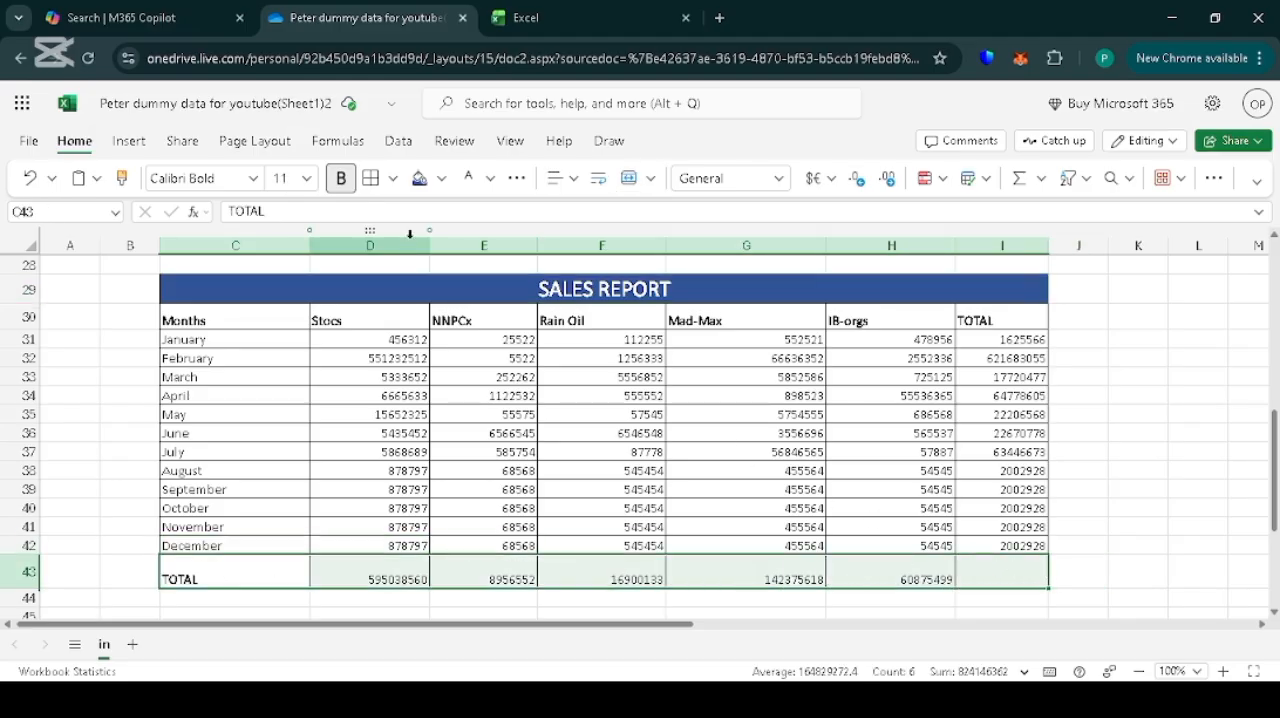
click(441, 180)
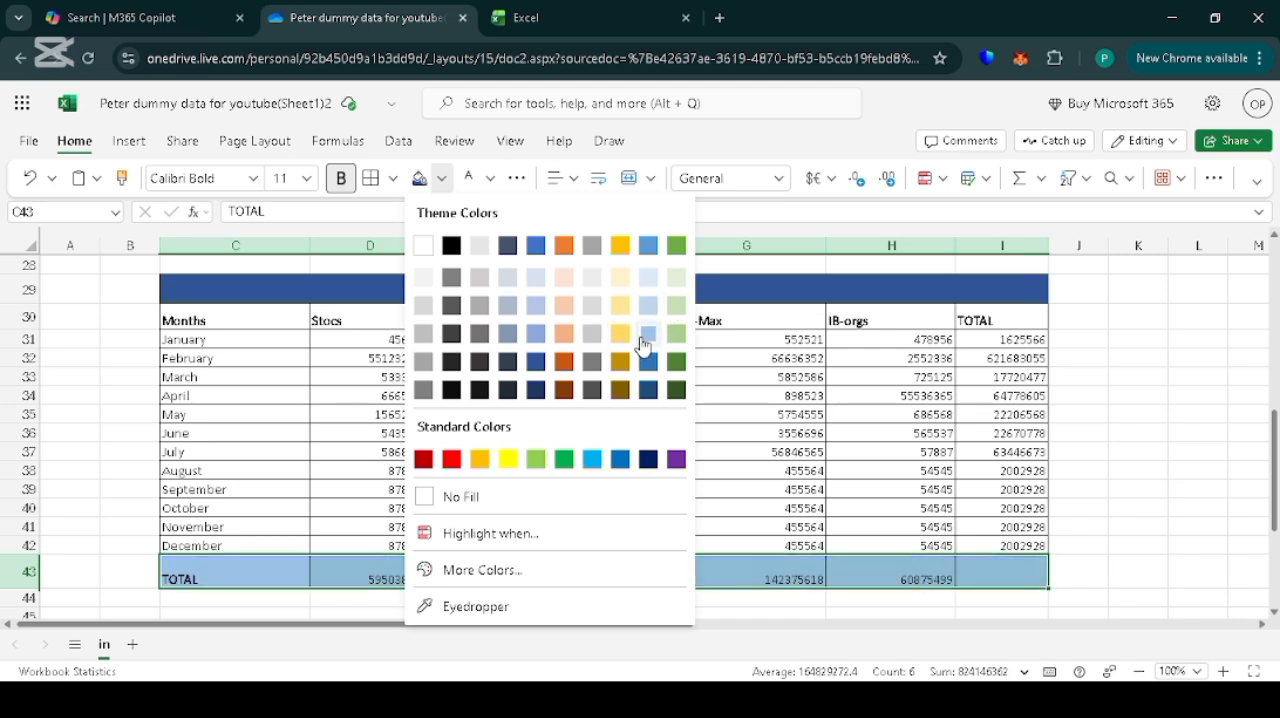
click(649, 249)
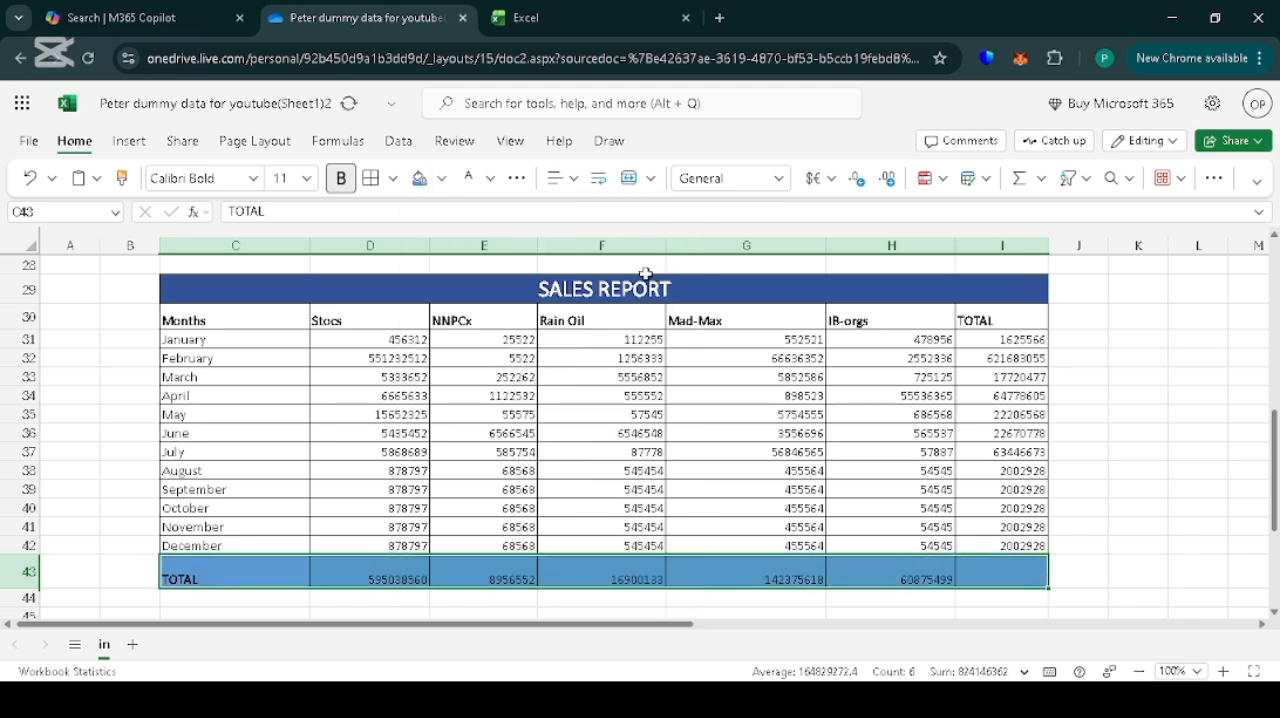
click(490, 178)
click(472, 282)
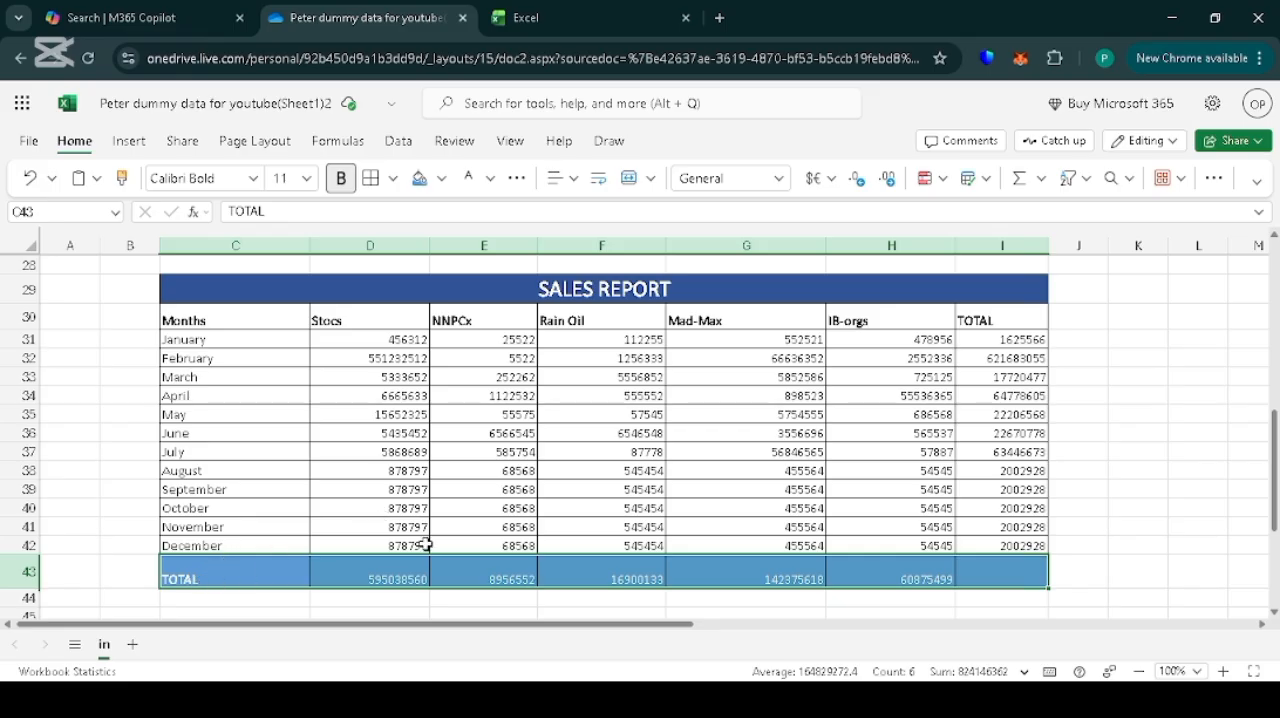
click(306, 178)
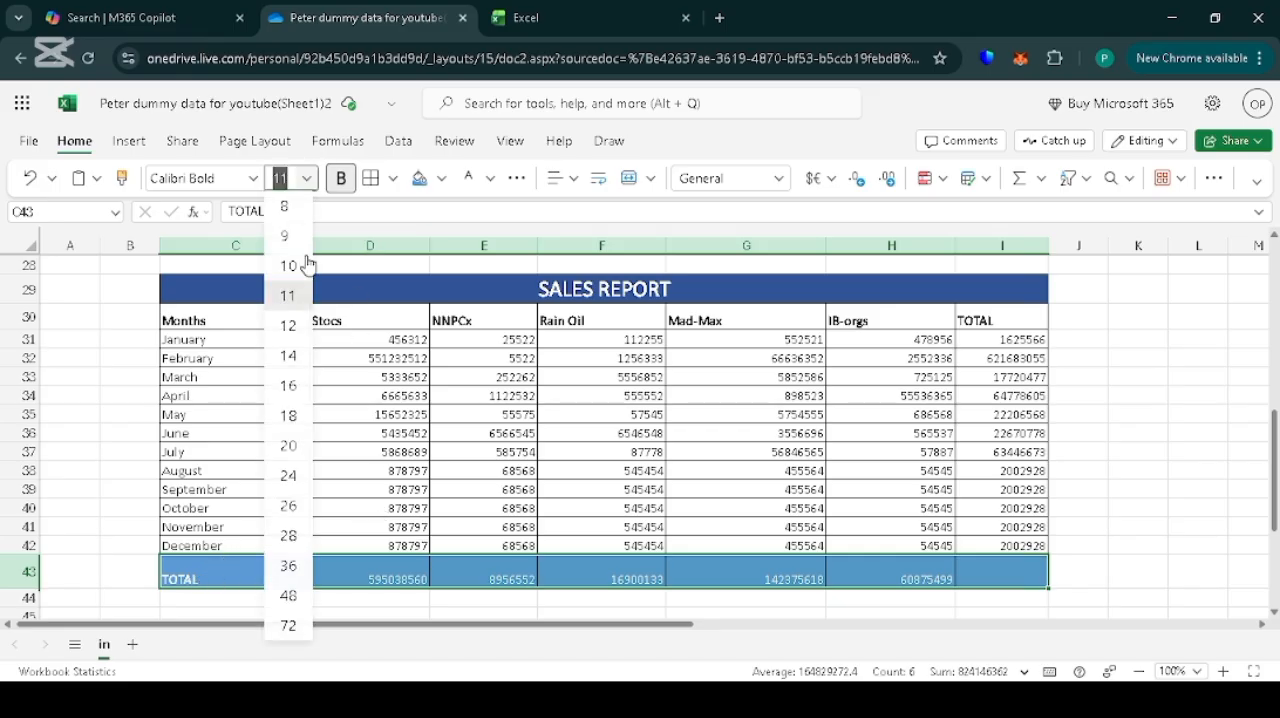
click(288, 358)
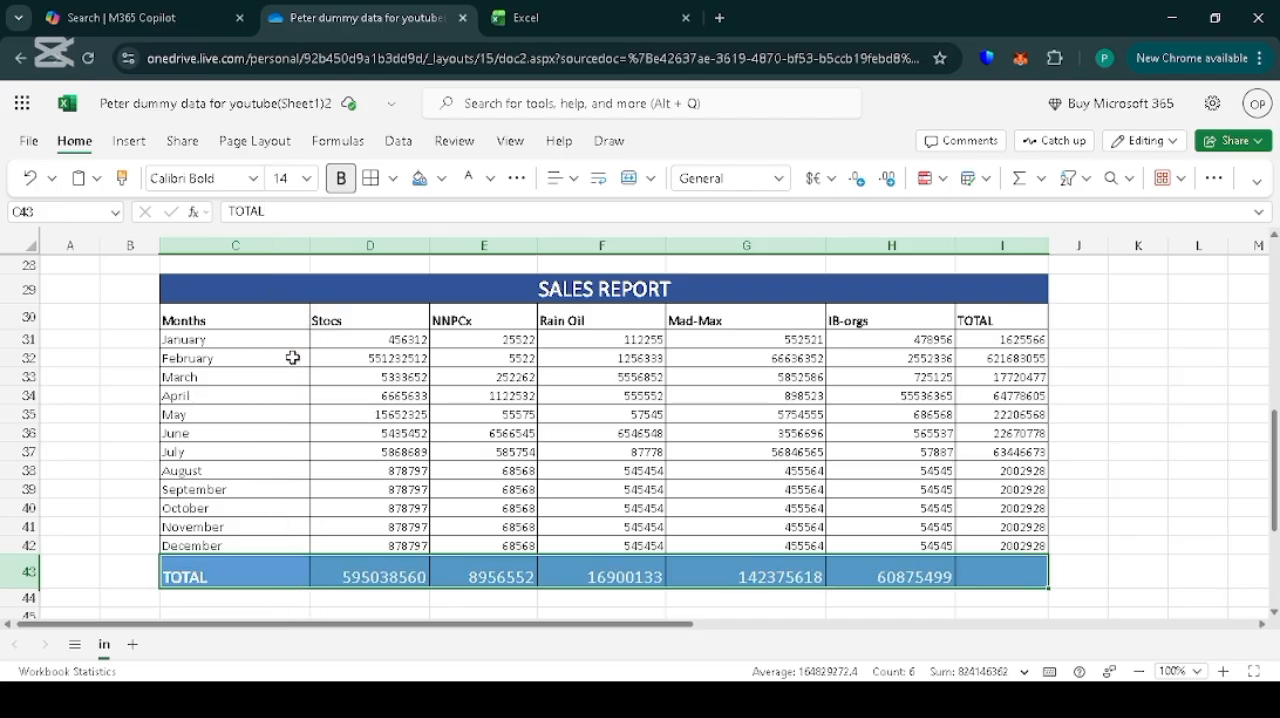